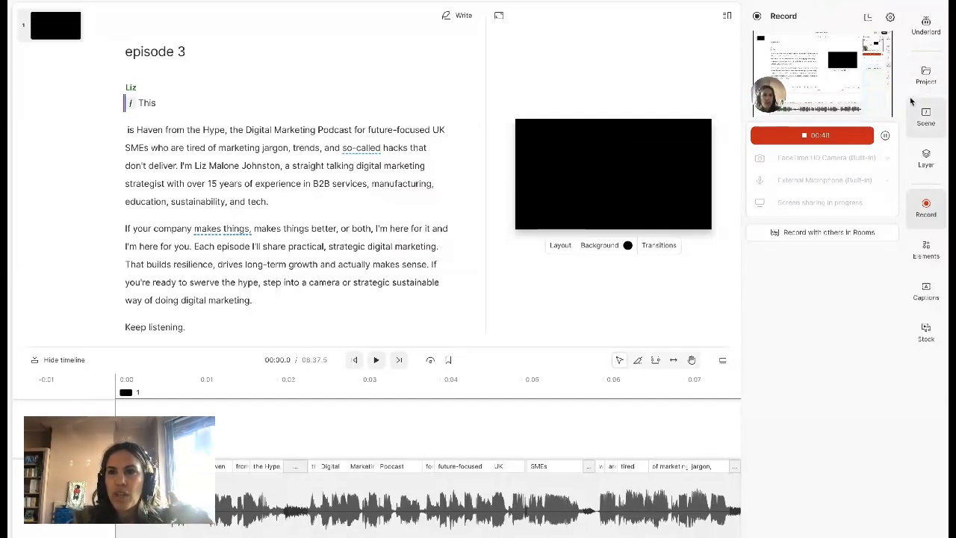
# Step: Open the Underlord AI tools for the episode 3 composition and start the Create clips tool
pyautogui.click(930, 35)
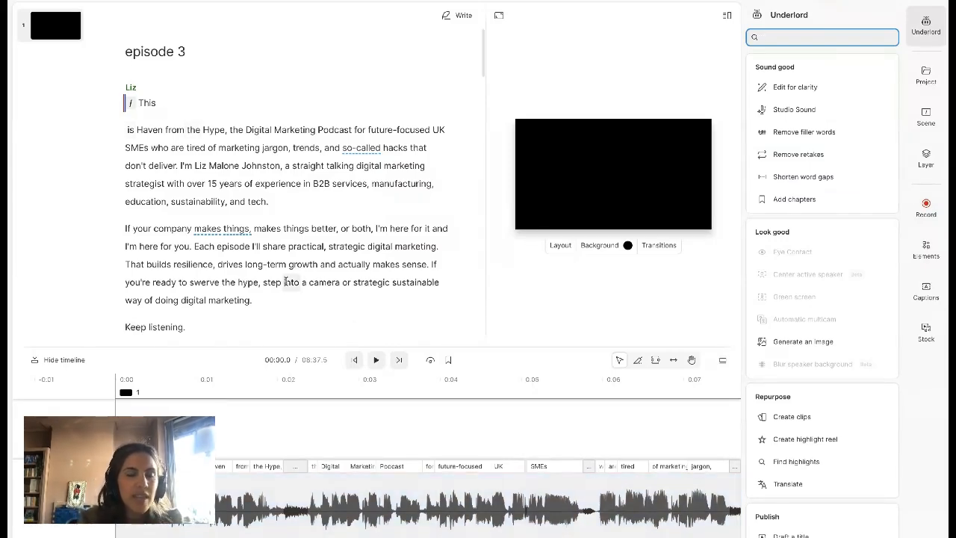
pyautogui.scroll(-10, 285, 282)
pyautogui.scroll(10, 286, 281)
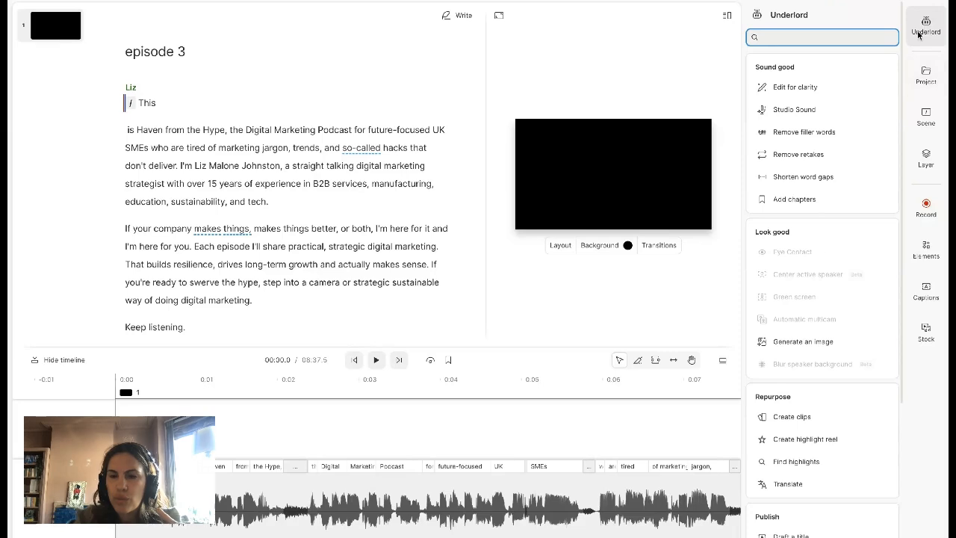
pyautogui.scroll(-3, 803, 306)
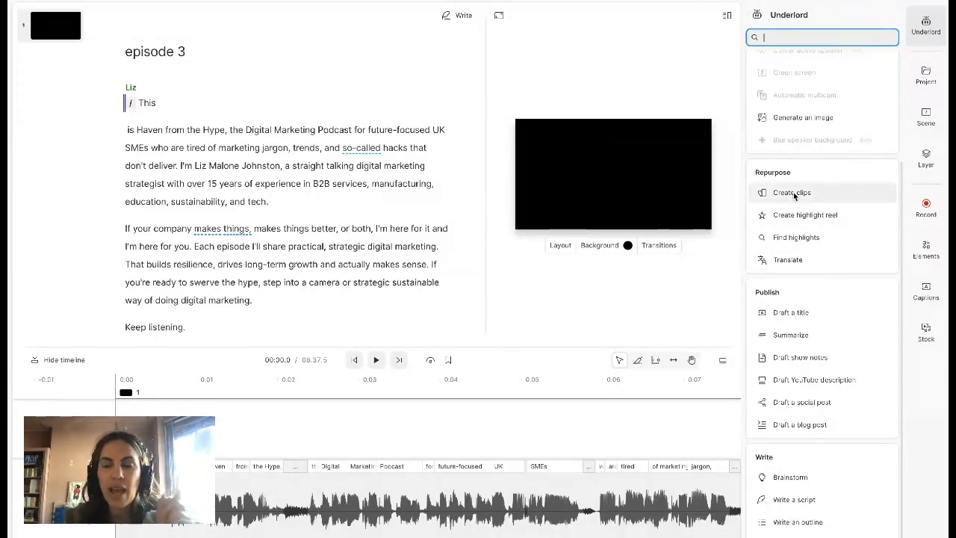
pyautogui.moveTo(794, 195)
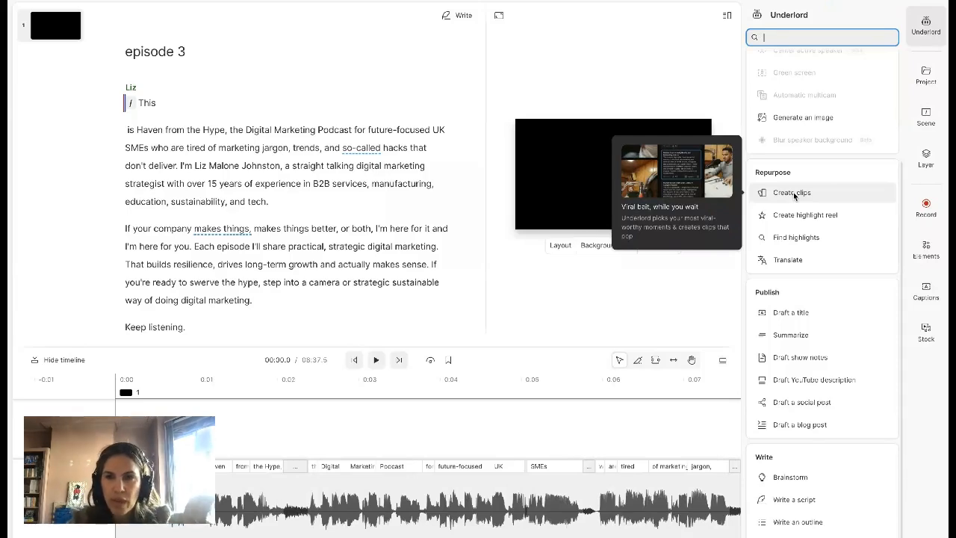
pyautogui.click(794, 195)
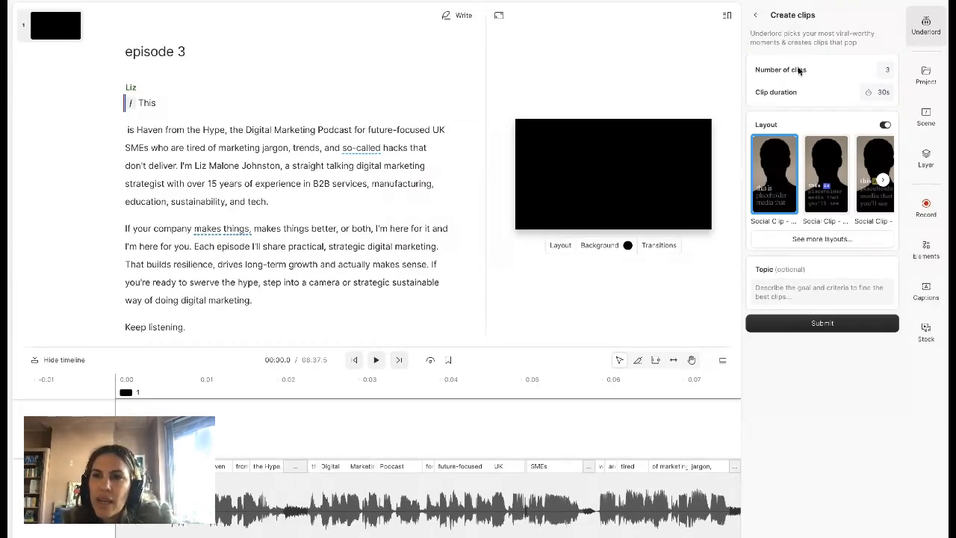
# Step: Set the number of clips to 2 and the clip duration to 15s
pyautogui.click(887, 70)
pyautogui.write('6')
pyautogui.click(878, 92)
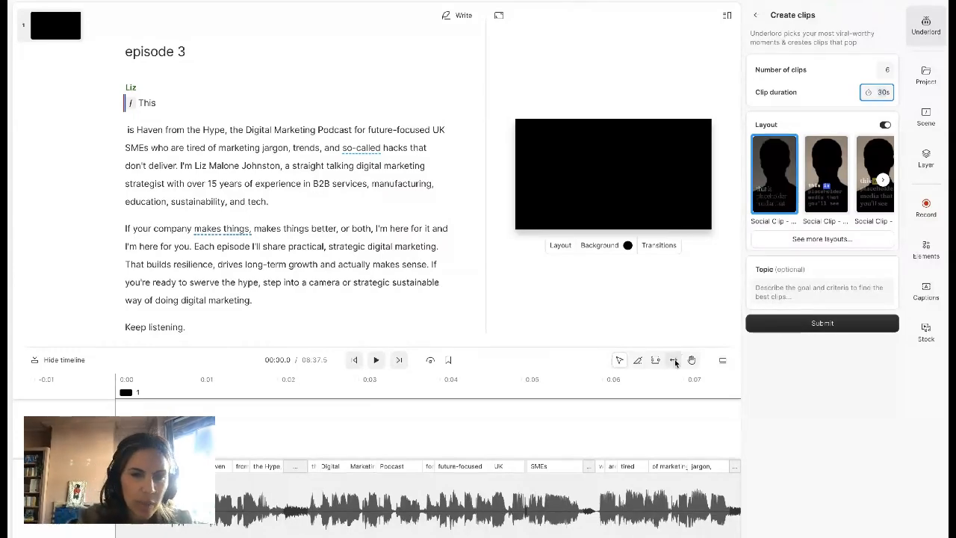
pyautogui.click(887, 70)
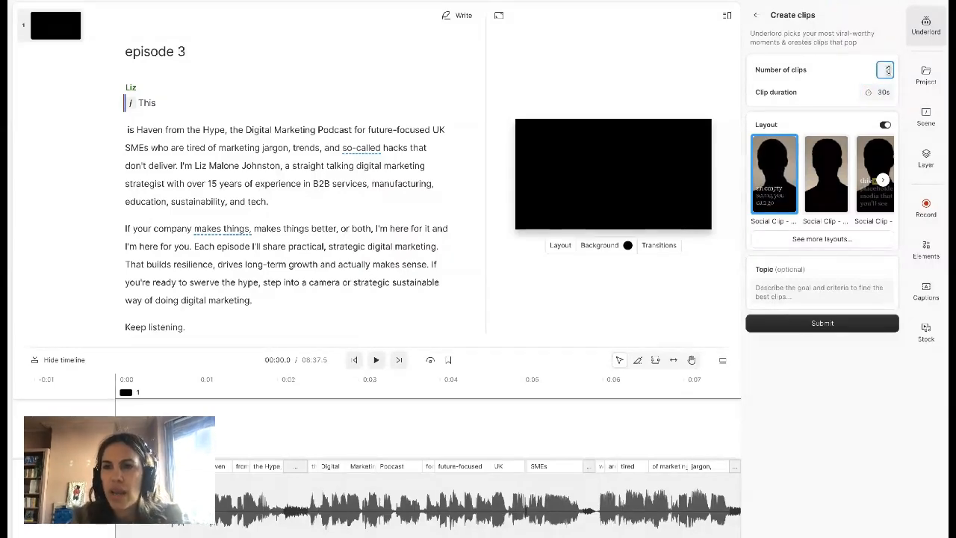
pyautogui.press('BackSpace')
pyautogui.write('2')
pyautogui.click(880, 91)
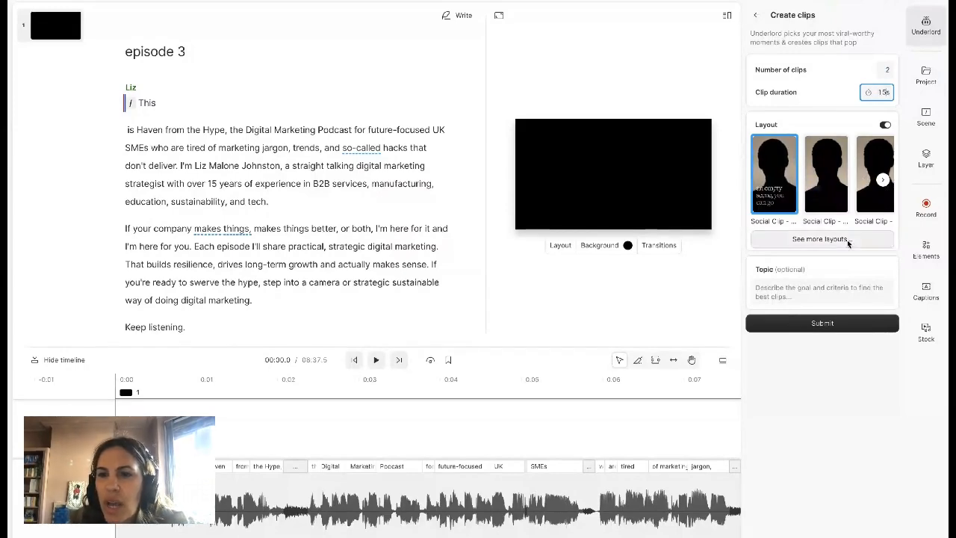
# Step: Choose the "Haven from the hype" drive layout for the clips and submit the request to generate them
pyautogui.click(773, 292)
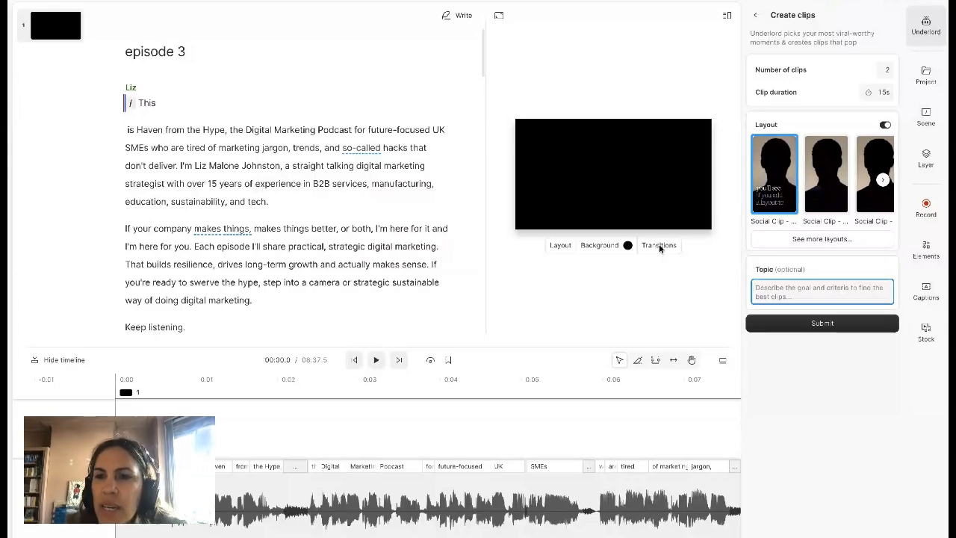
pyautogui.click(885, 126)
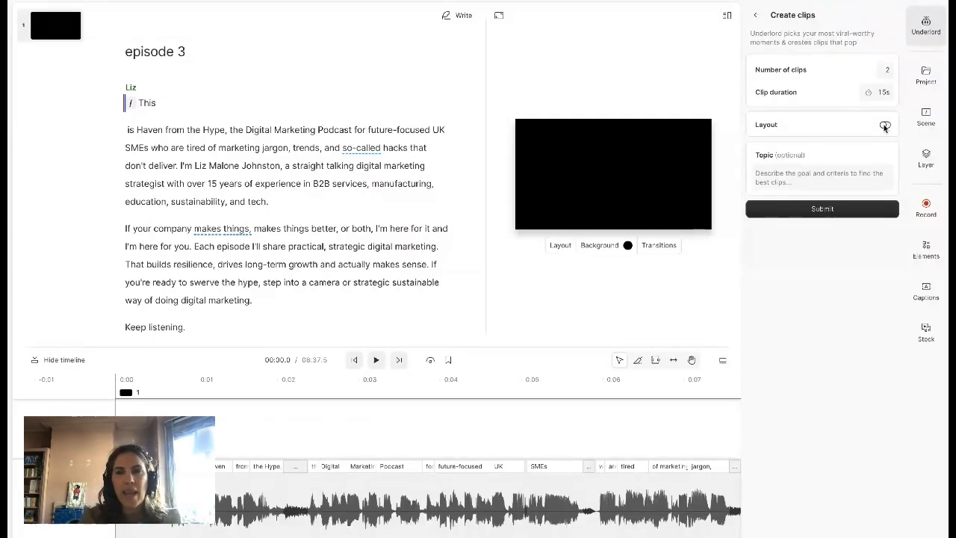
pyautogui.click(885, 125)
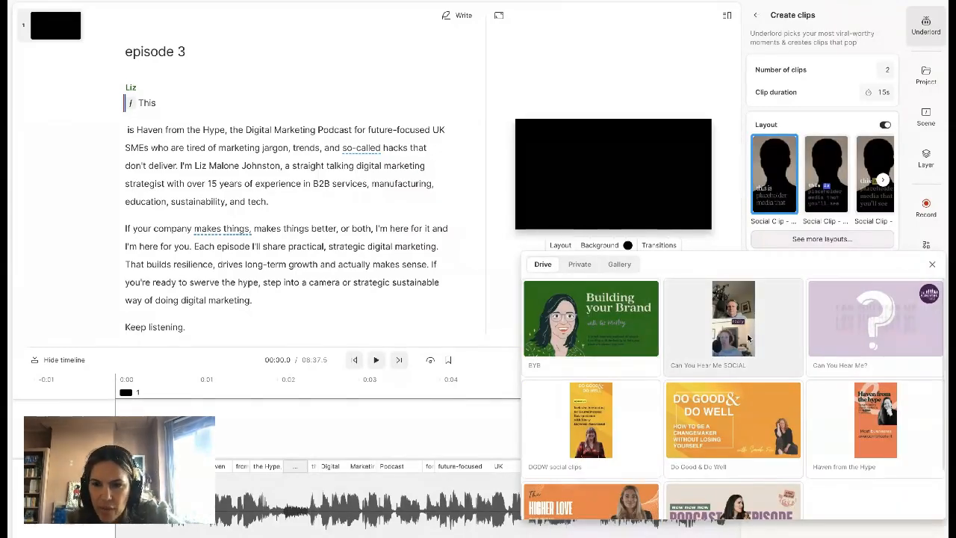
pyautogui.scroll(-1, 749, 338)
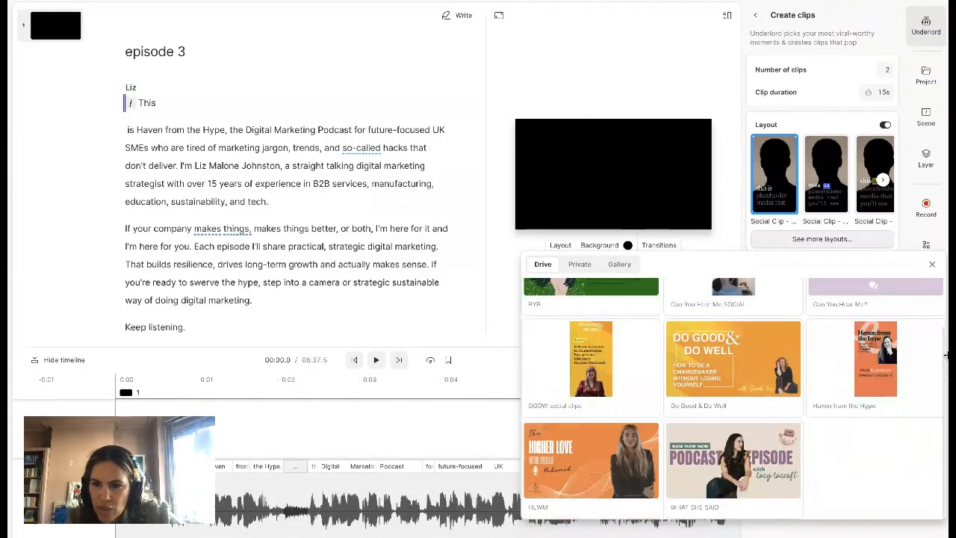
pyautogui.click(887, 371)
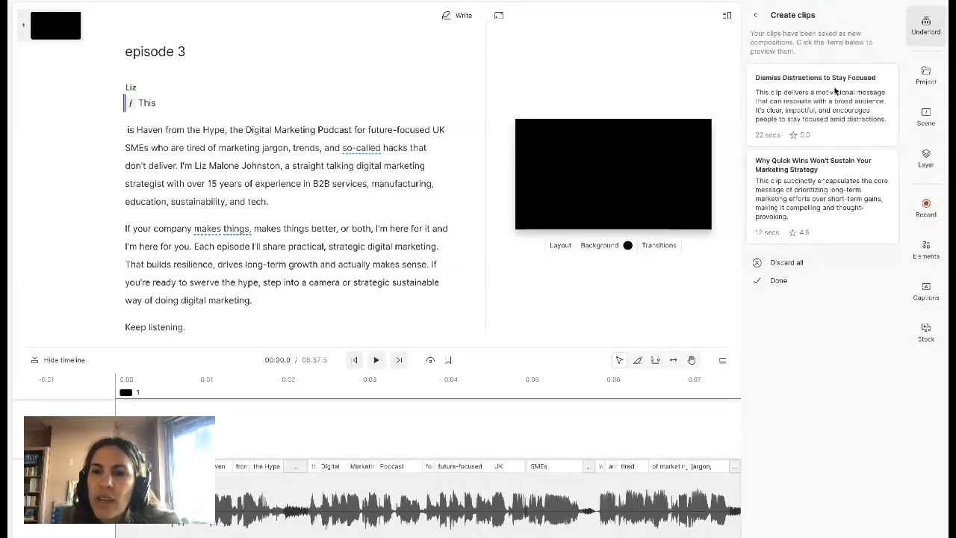
# Step: Accept the generated clips, then open the "Dismiss Distractions to Stay Focused" clip and play its beginning
pyautogui.click(781, 281)
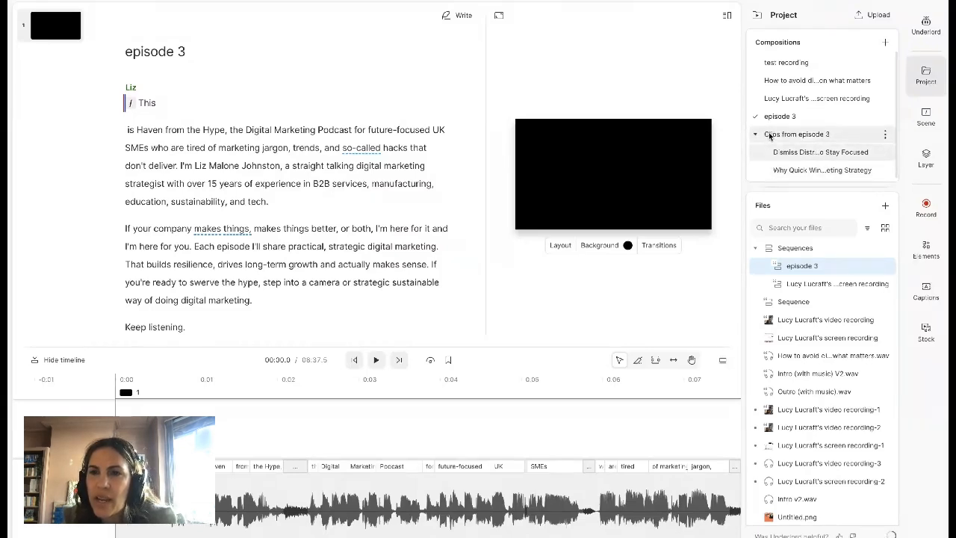
pyautogui.click(839, 153)
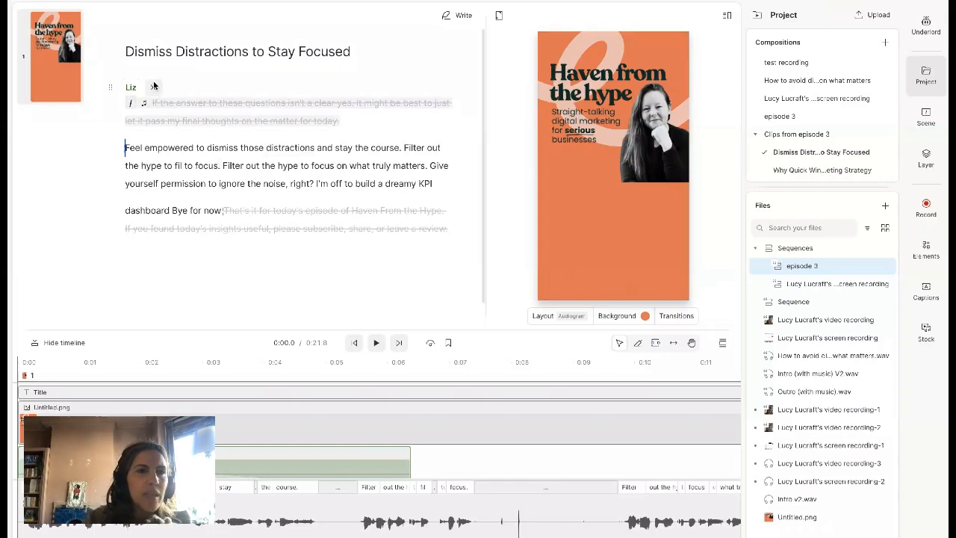
pyautogui.moveTo(125, 147)
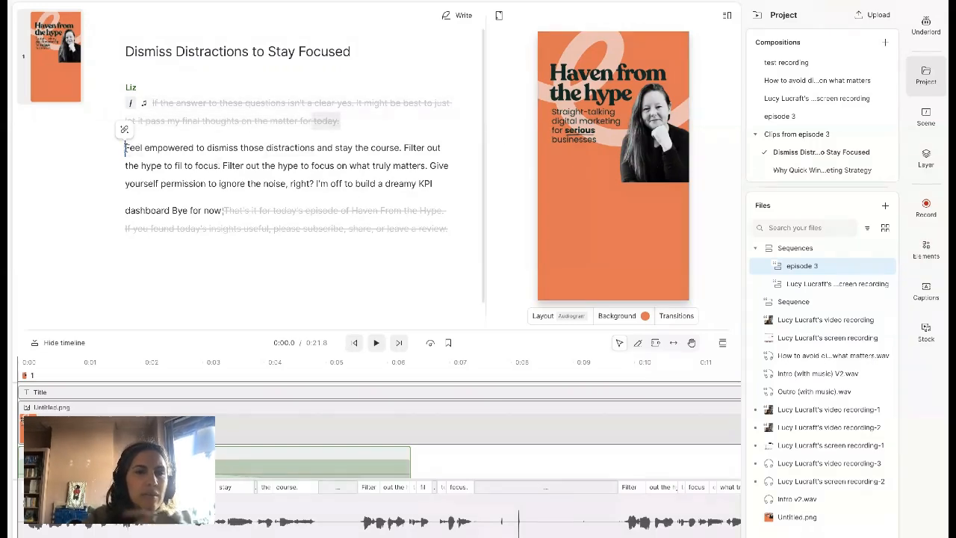
pyautogui.press('space')
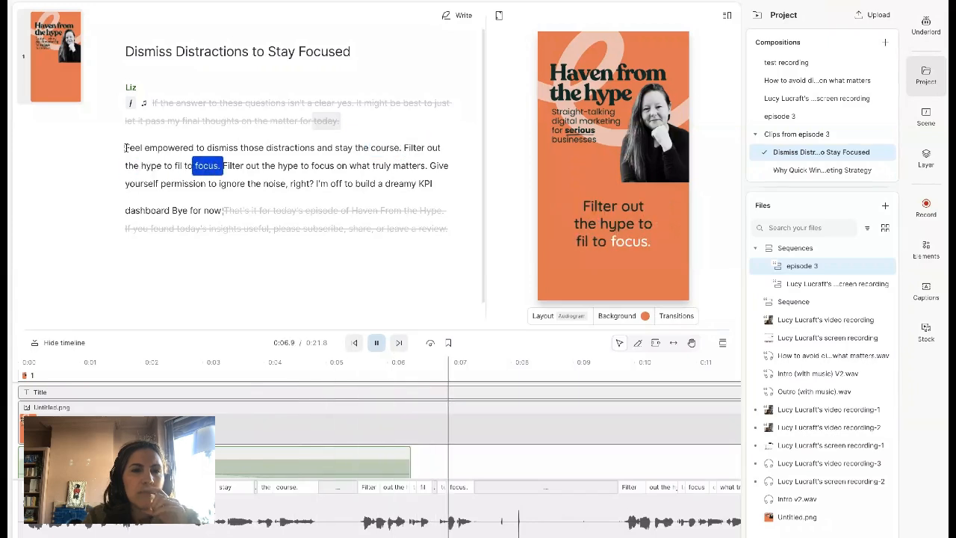
pyautogui.press('space')
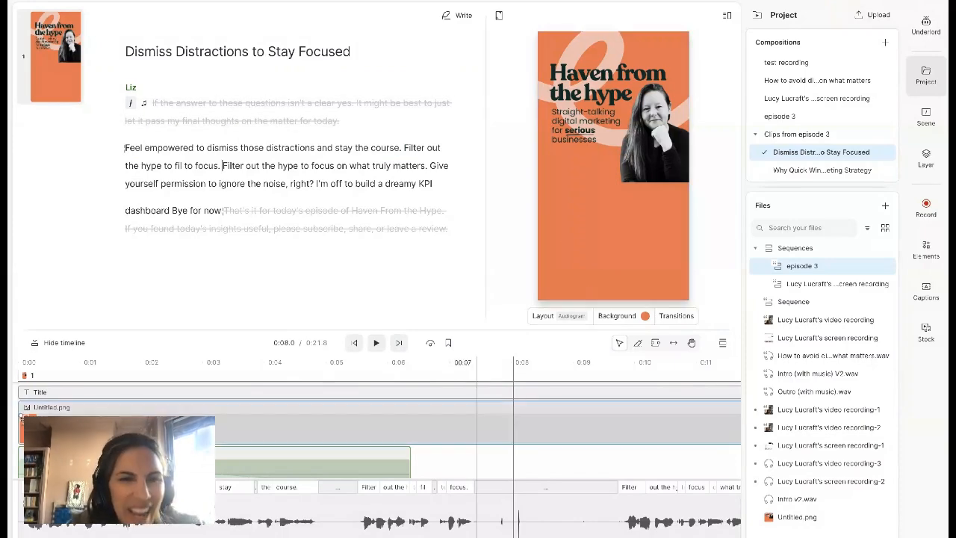
# Step: Delete the stumbled words "fil to focus." and the repeated "filter out the hype" from the clip's transcript
pyautogui.moveTo(221, 163); pyautogui.dragTo(174, 166)
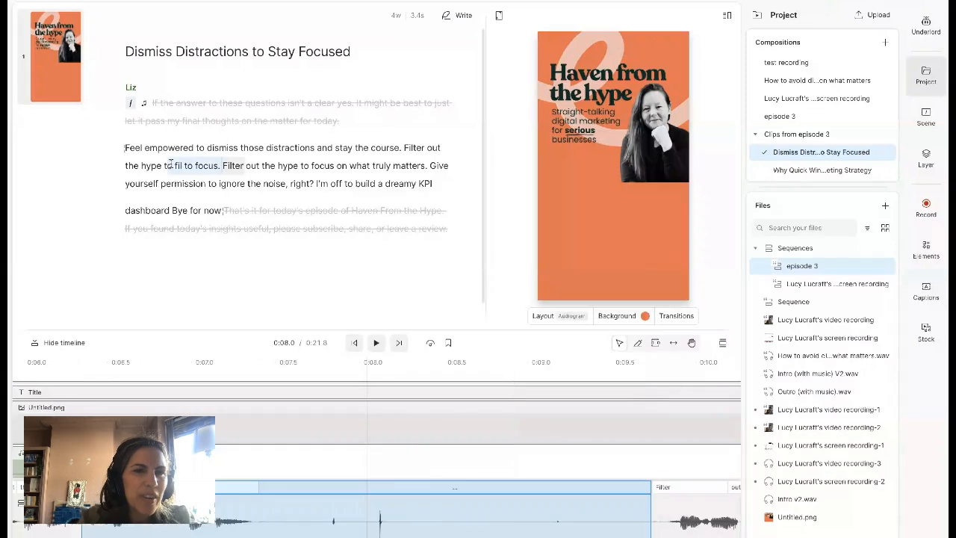
pyautogui.press('BackSpace')
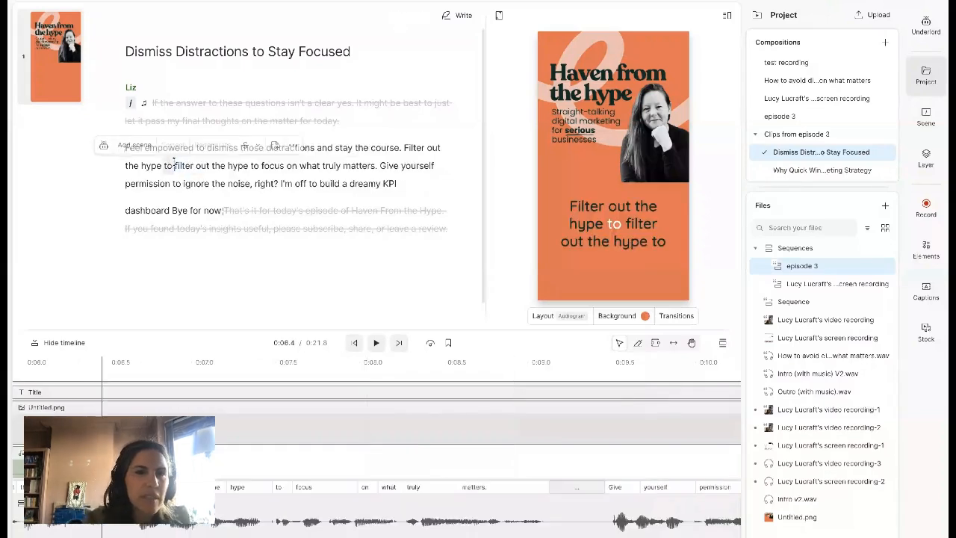
pyautogui.moveTo(174, 165); pyautogui.dragTo(403, 142)
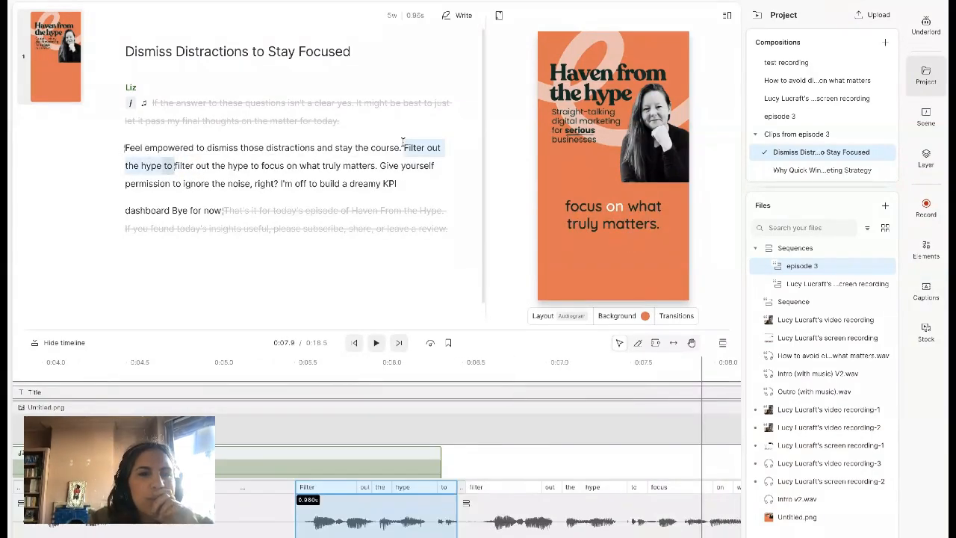
pyautogui.click(402, 143)
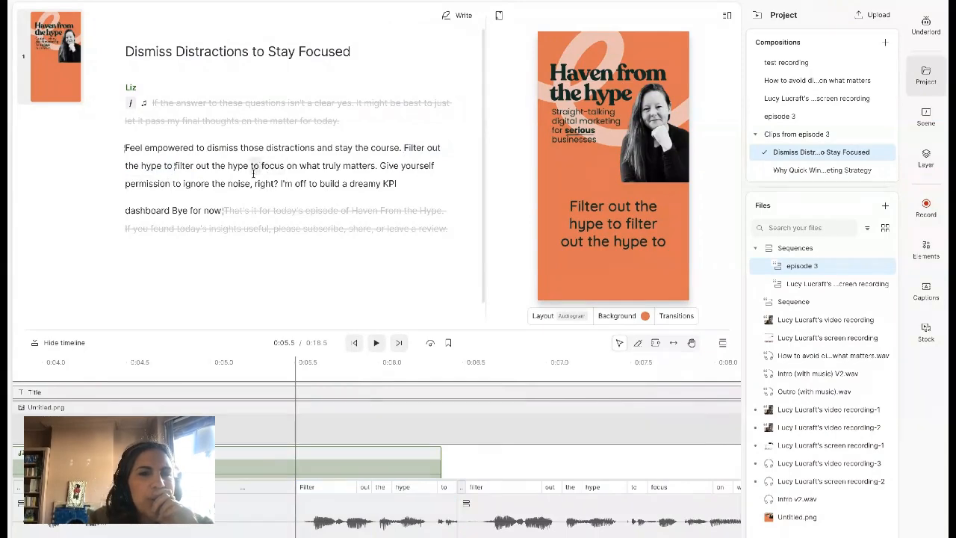
pyautogui.moveTo(251, 166); pyautogui.dragTo(174, 166)
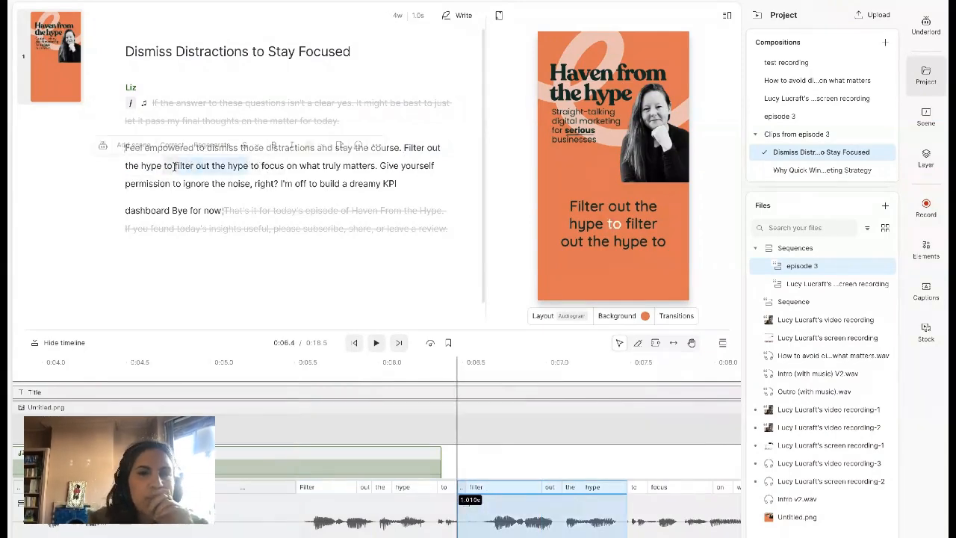
pyautogui.press('BackSpace')
# Step: Remove the duplicate "to" after "hype" and play the edited passage from "Filter out"
pyautogui.click(407, 147)
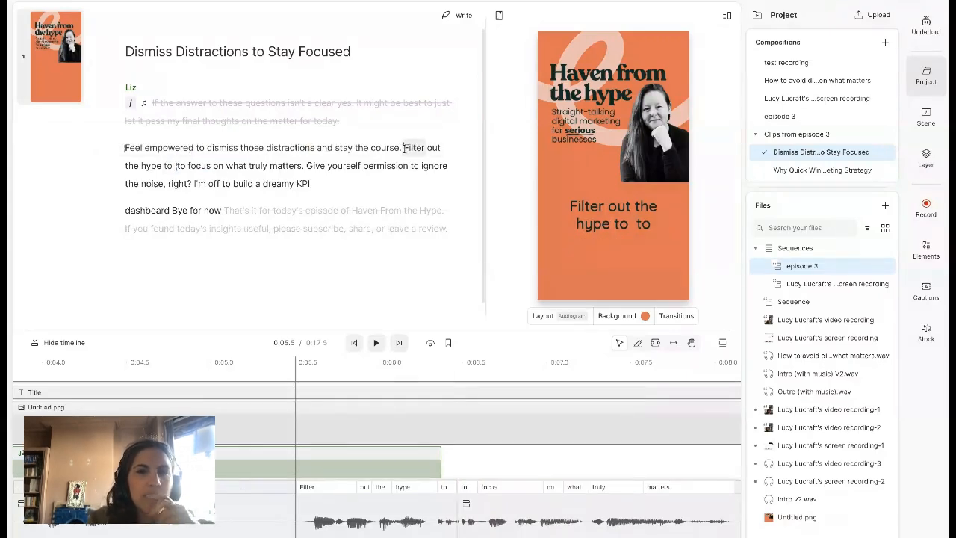
pyautogui.press('space')
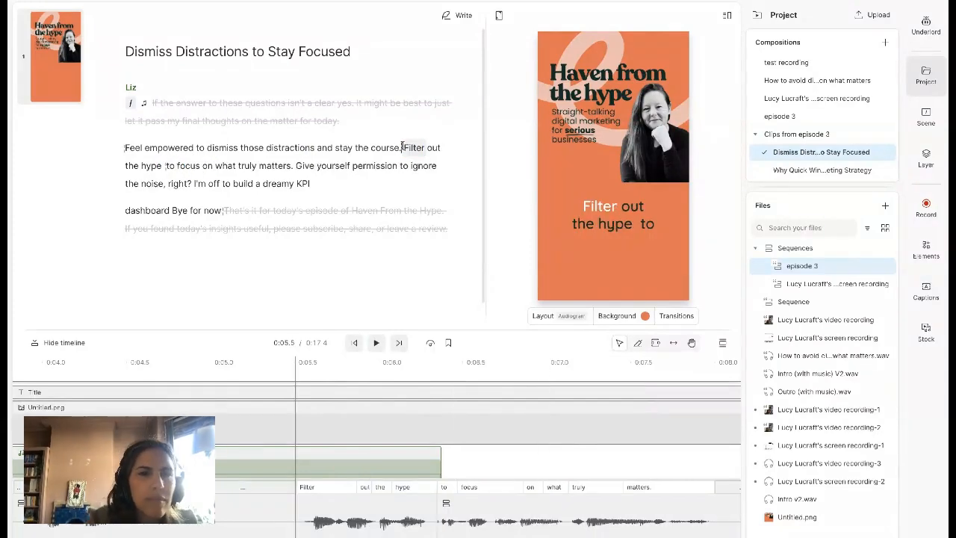
pyautogui.press('space')
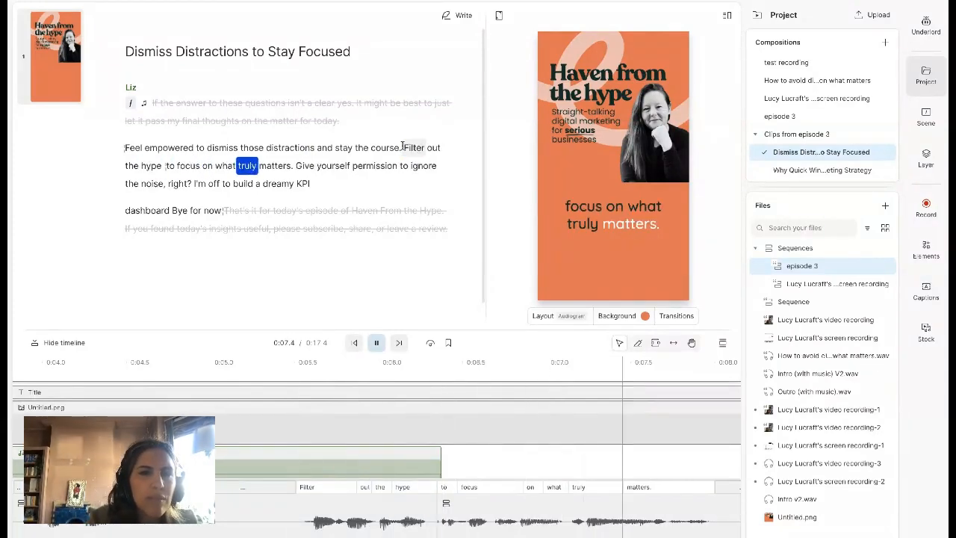
pyautogui.press('space')
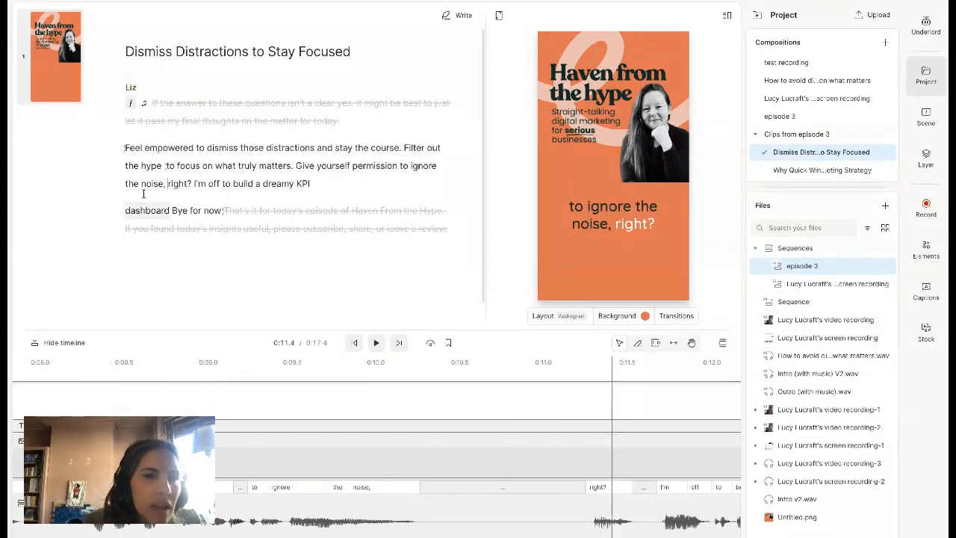
# Step: Correct the transcript text "noise, right?" to "noise. Right."
pyautogui.moveTo(141, 184); pyautogui.dragTo(195, 184)
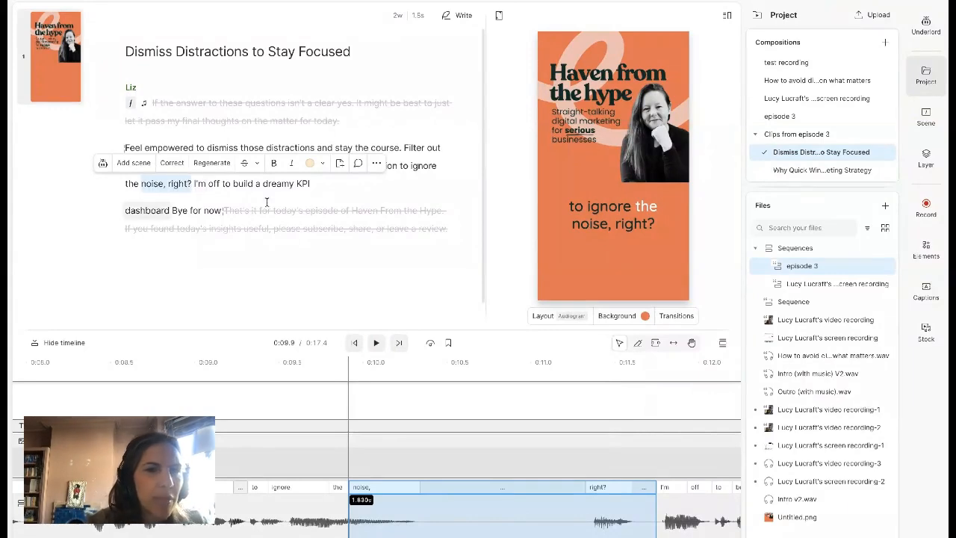
pyautogui.click(170, 162)
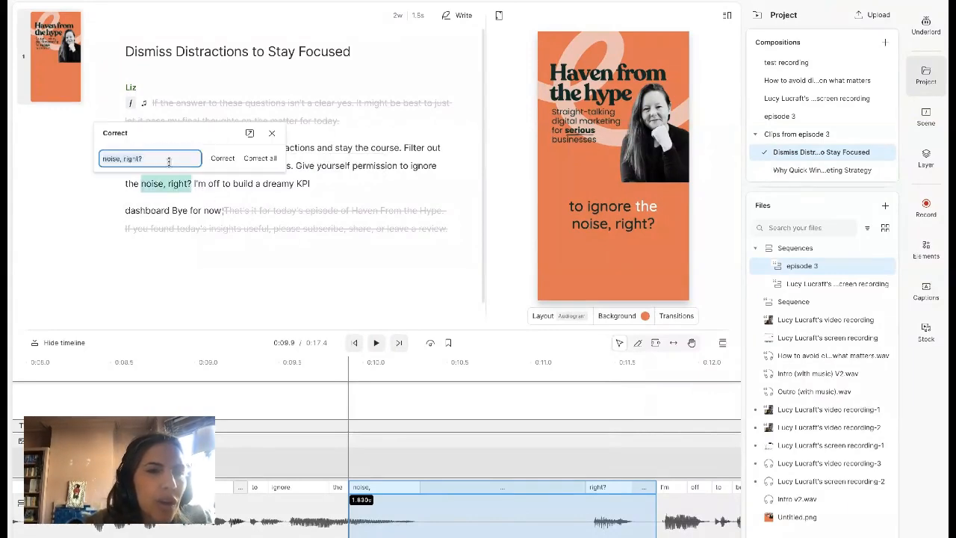
pyautogui.click(122, 158)
pyautogui.press('BackSpace')
pyautogui.press('BackSpace')
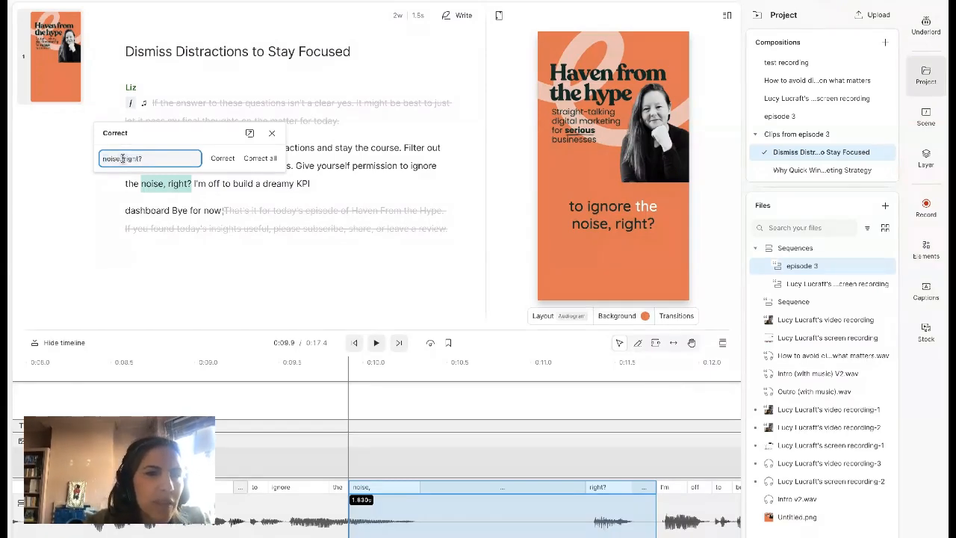
pyautogui.click(126, 158)
pyautogui.press('BackSpace')
pyautogui.write('R')
pyautogui.click(151, 157)
pyautogui.press('BackSpace')
pyautogui.write('.')
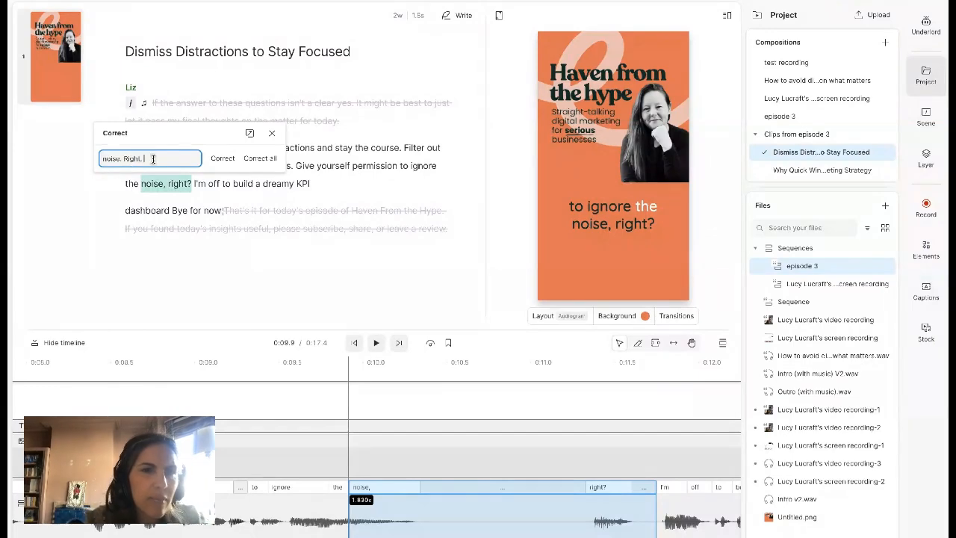
pyautogui.click(230, 159)
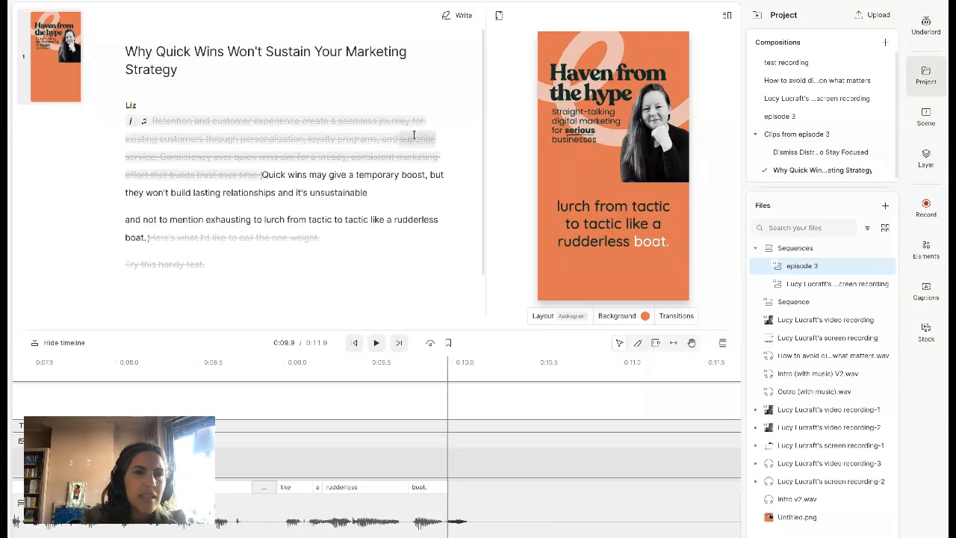
# Step: Open the Underlord tools and switch to the episode 3 composition
pyautogui.moveTo(360, 125)
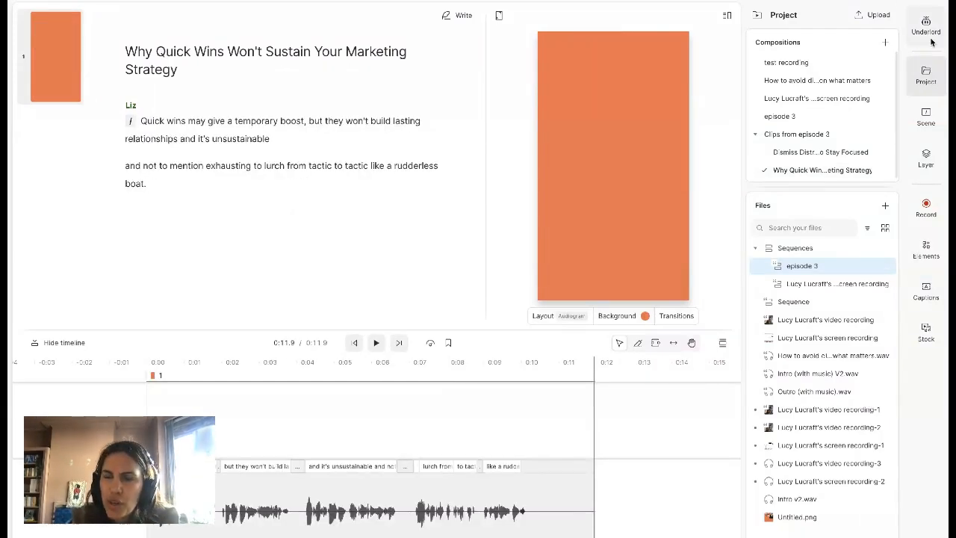
pyautogui.click(926, 29)
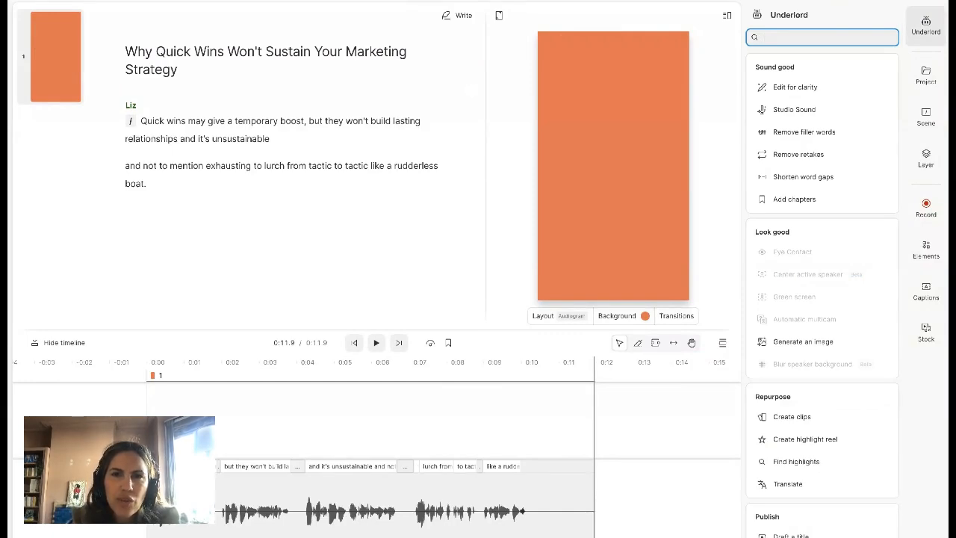
pyautogui.click(499, 15)
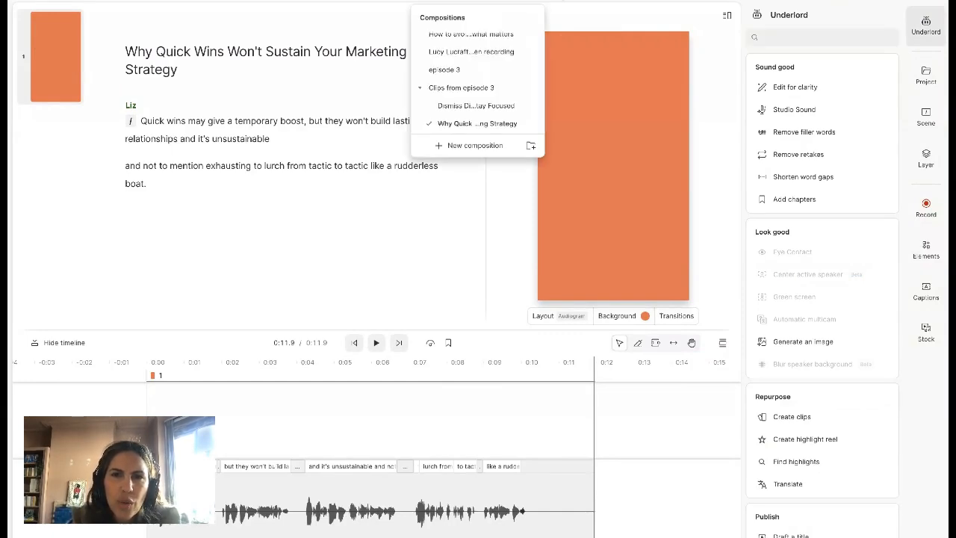
pyautogui.click(471, 69)
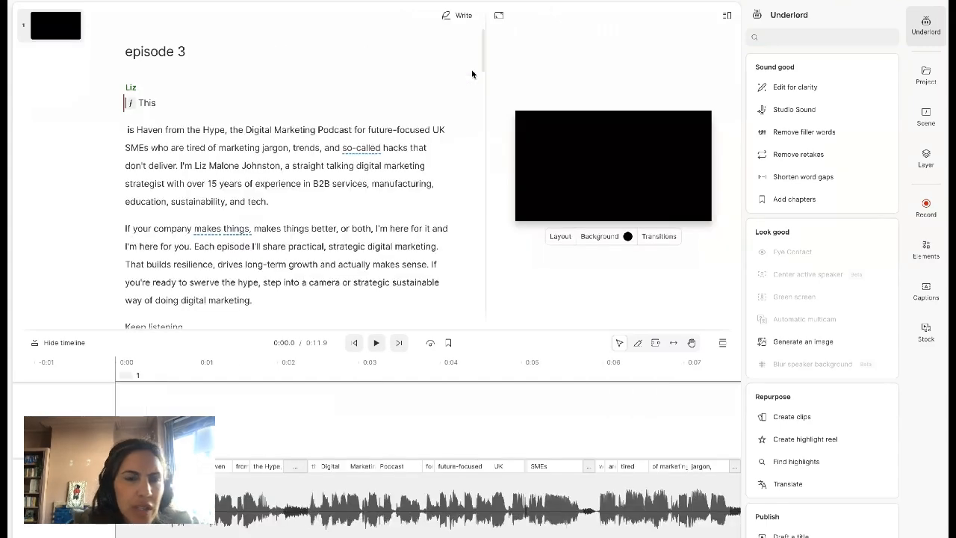
# Step: Highlight the whole paragraph beginning "So what to focus on instead" in purple
pyautogui.click(173, 222)
pyautogui.scroll(-20, 172, 221)
pyautogui.scroll(5, 213, 107)
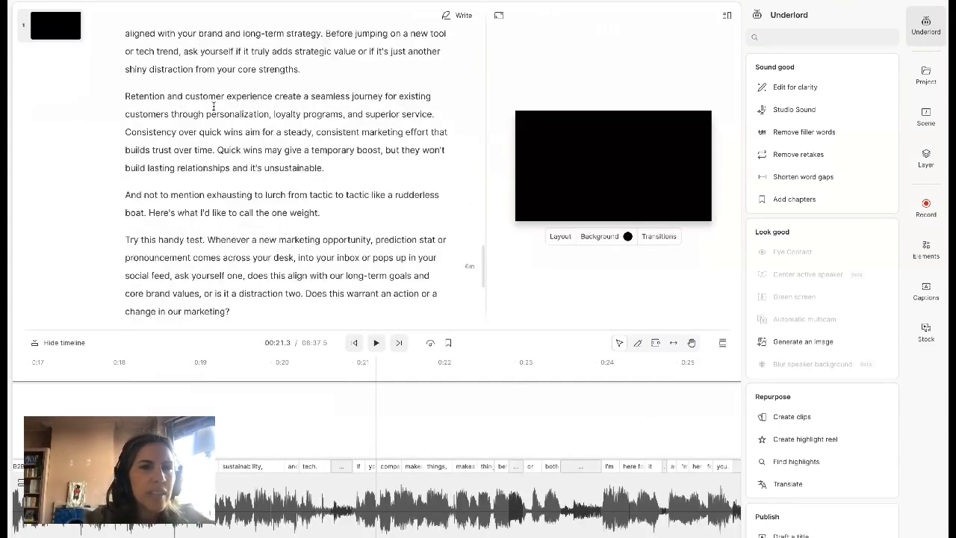
pyautogui.scroll(3, 214, 106)
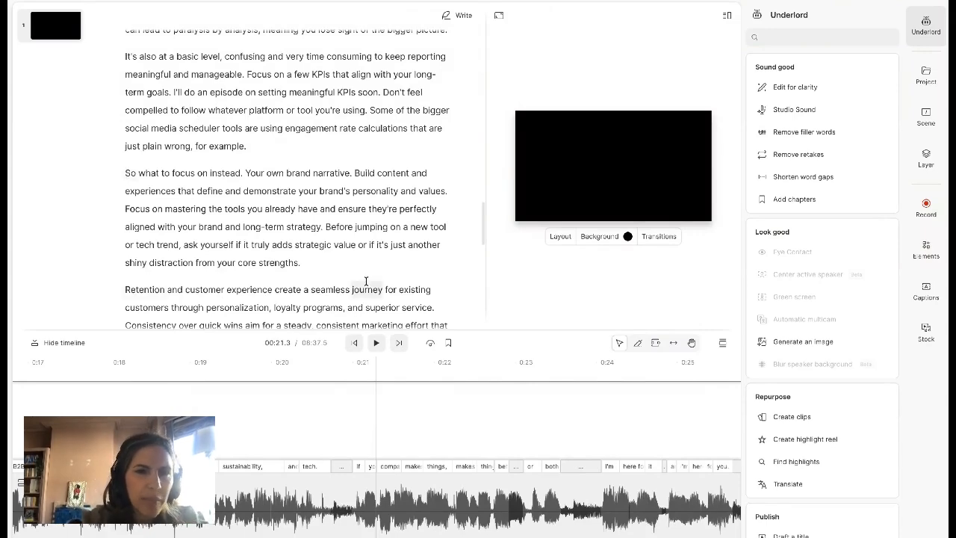
pyautogui.moveTo(336, 263); pyautogui.dragTo(125, 164)
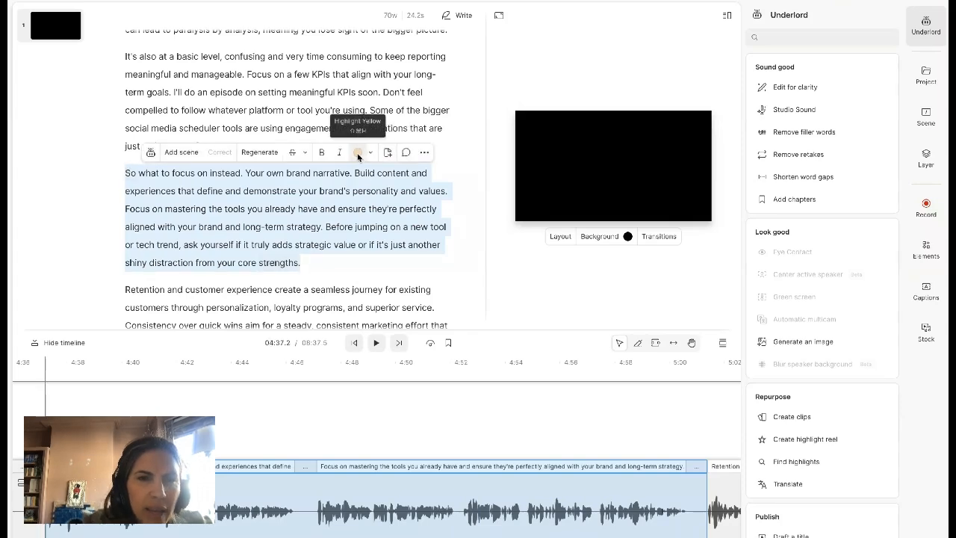
pyautogui.click(358, 153)
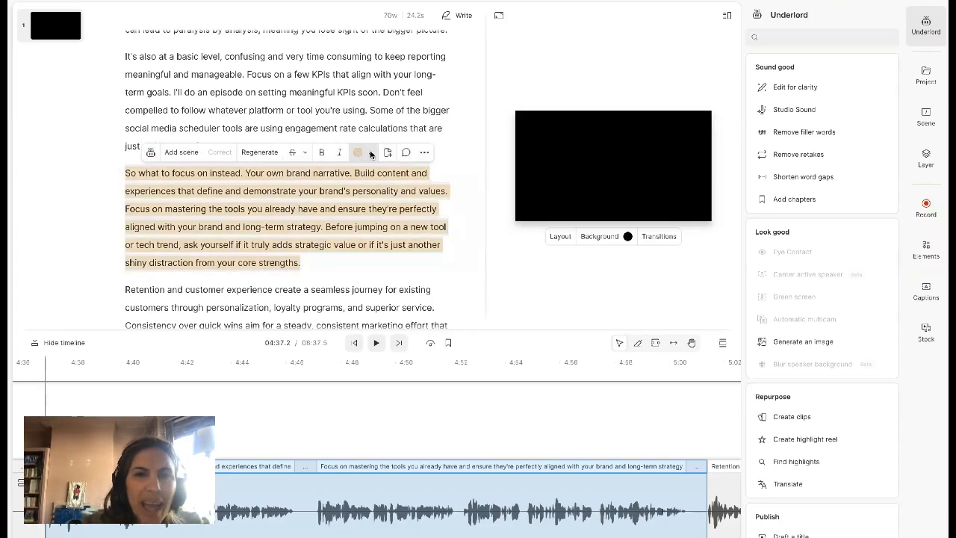
pyautogui.click(371, 153)
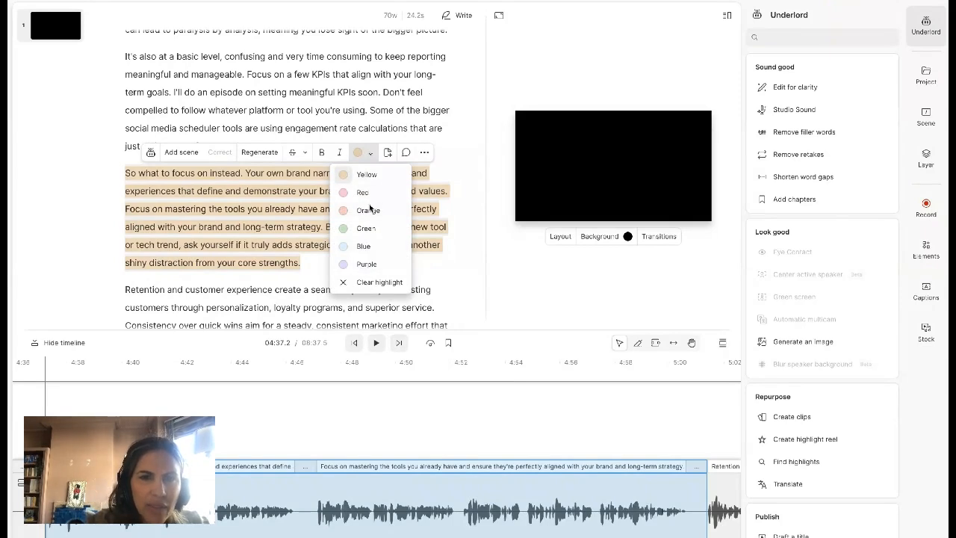
pyautogui.click(367, 264)
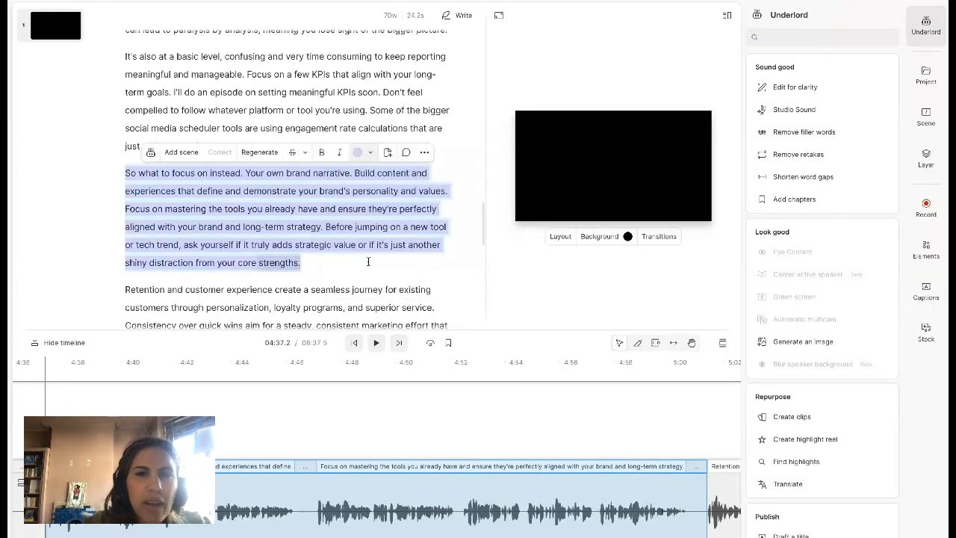
pyautogui.click(425, 152)
pyautogui.click(468, 145)
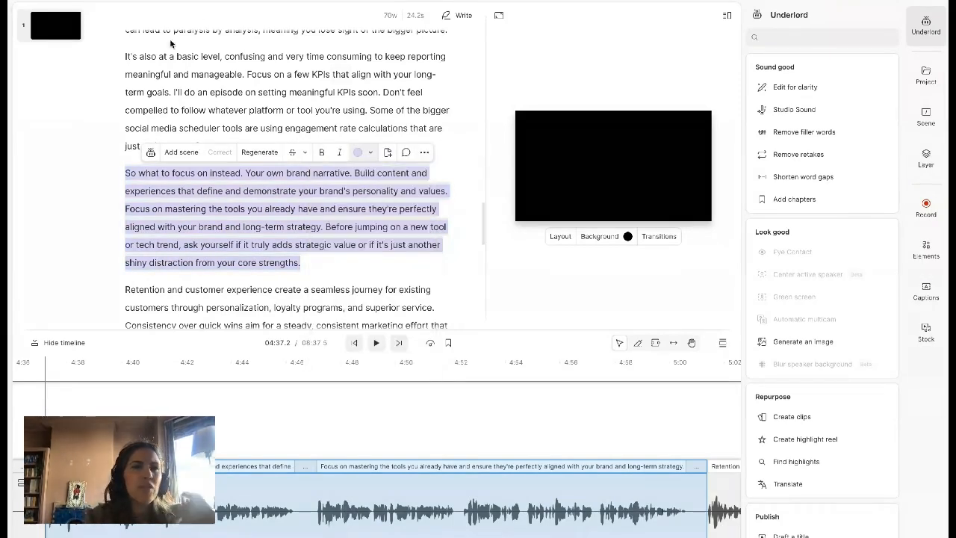
# Step: Highlight the passage from "This episode is all about helping SME owners" through "find focus and avoid distractions." in purple
pyautogui.scroll(15, 170, 43)
pyautogui.moveTo(129, 61); pyautogui.dragTo(353, 114)
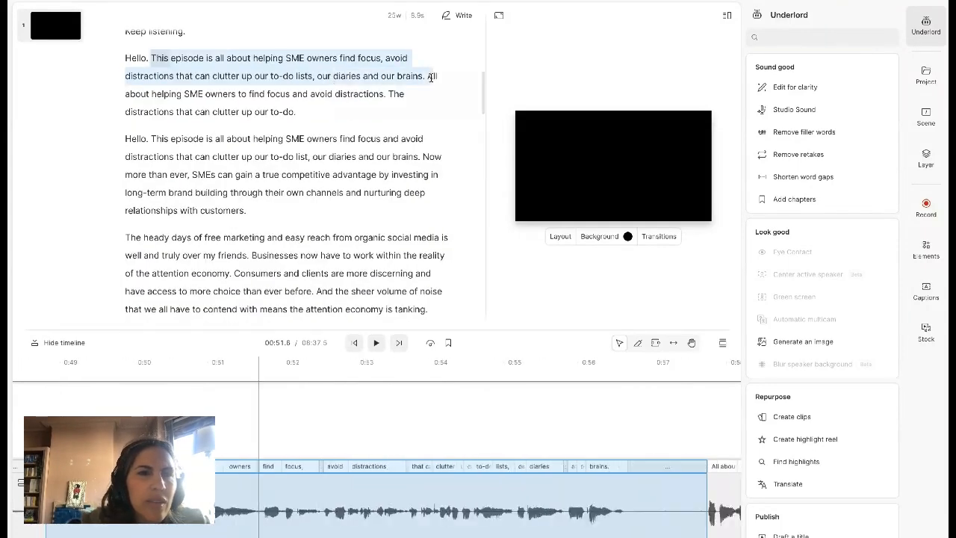
pyautogui.moveTo(437, 77); pyautogui.dragTo(388, 94)
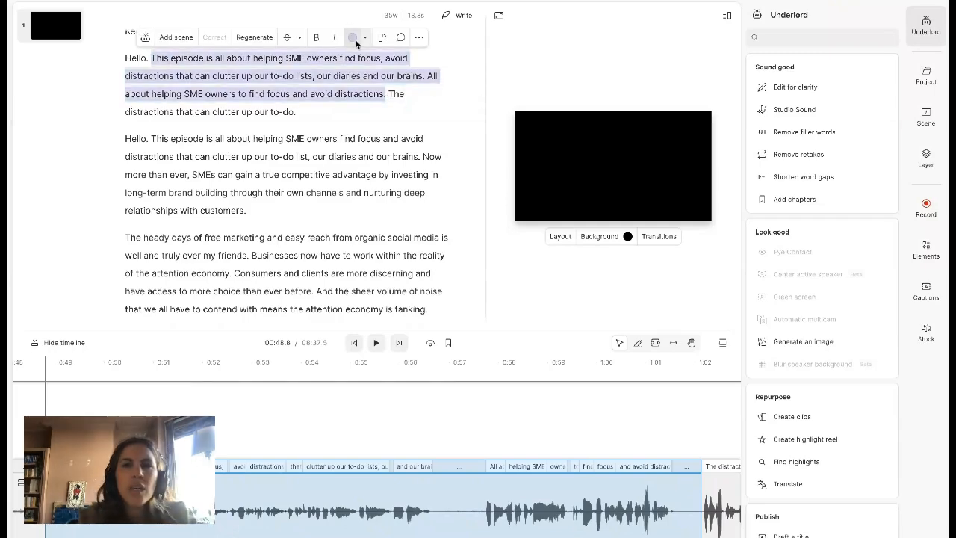
# Step: Find the Copy Highlights tool in Underlord and copy all purple highlights from the transcript
pyautogui.click(926, 25)
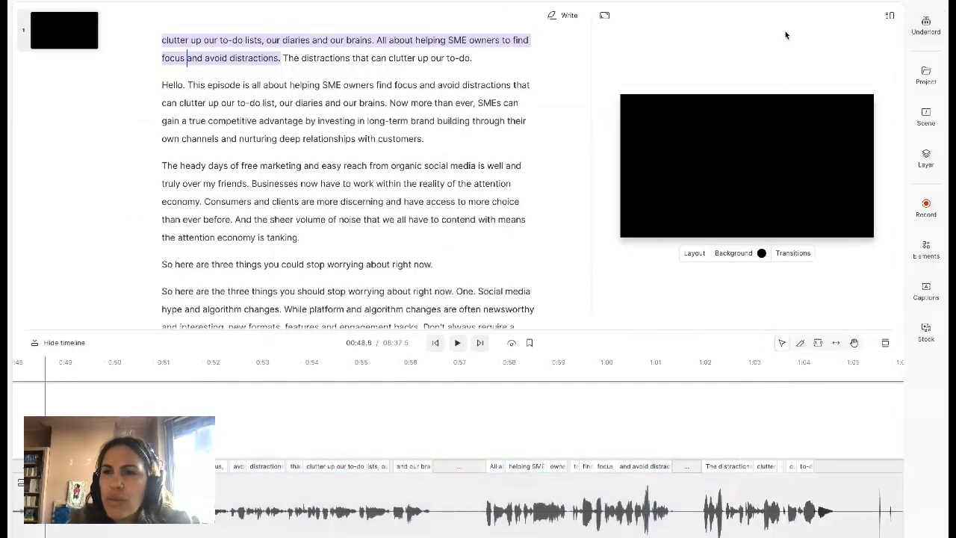
pyautogui.click(932, 40)
pyautogui.write('copy')
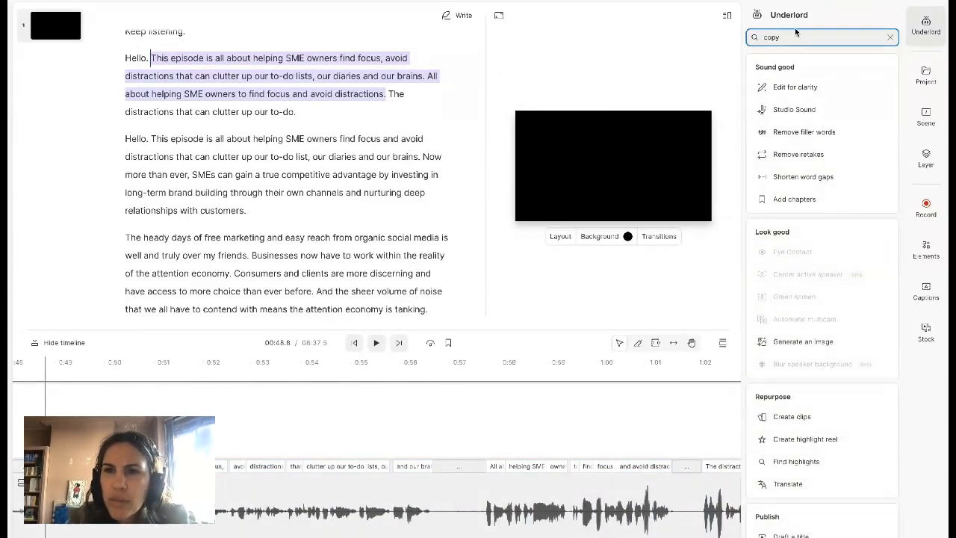
pyautogui.press('Return')
pyautogui.click(781, 88)
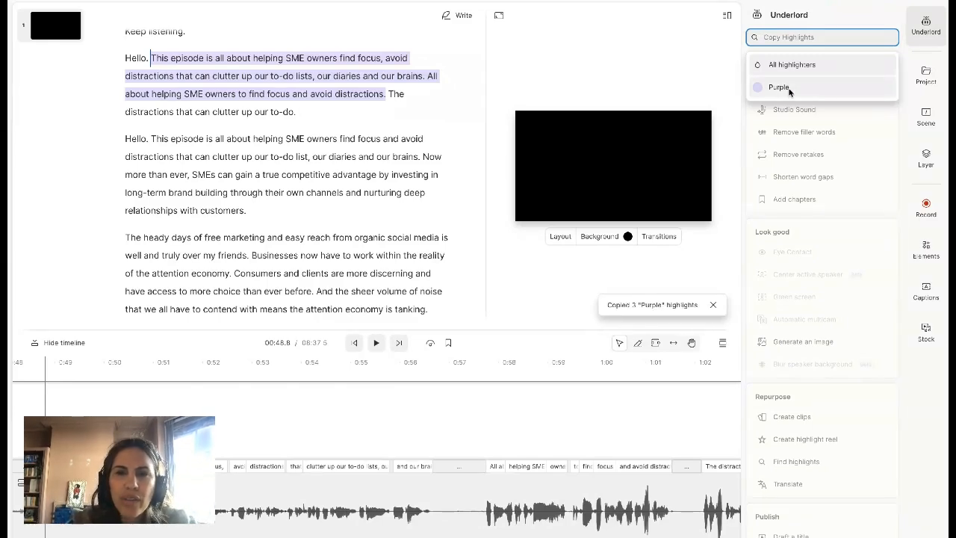
# Step: Create a new composition from the copied highlights and title it "audiogram"
pyautogui.click(499, 15)
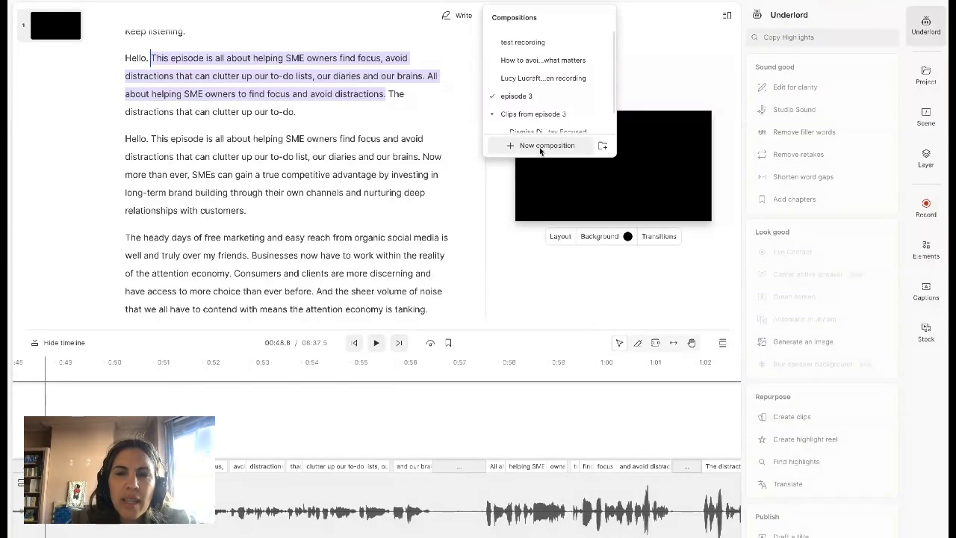
pyautogui.click(541, 146)
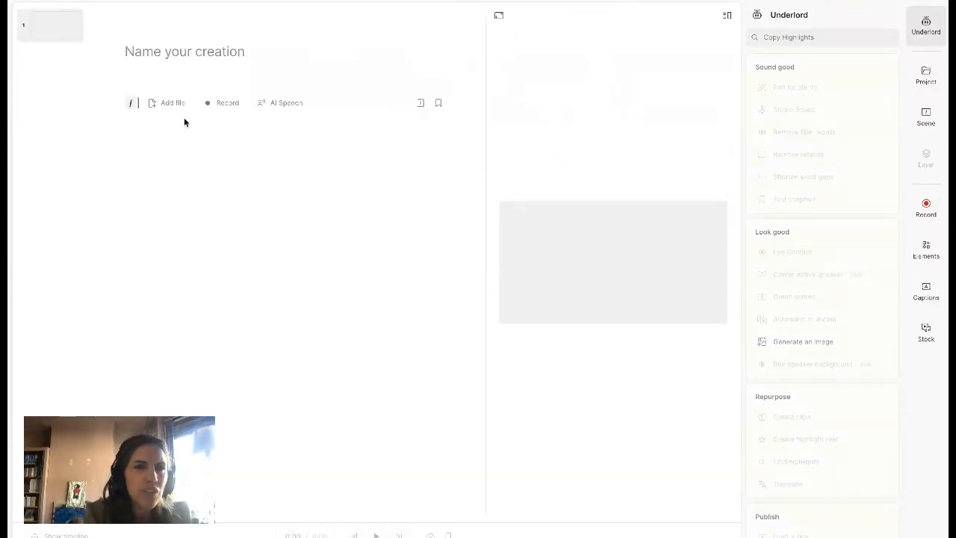
pyautogui.hotkey('ctrl', 'v')
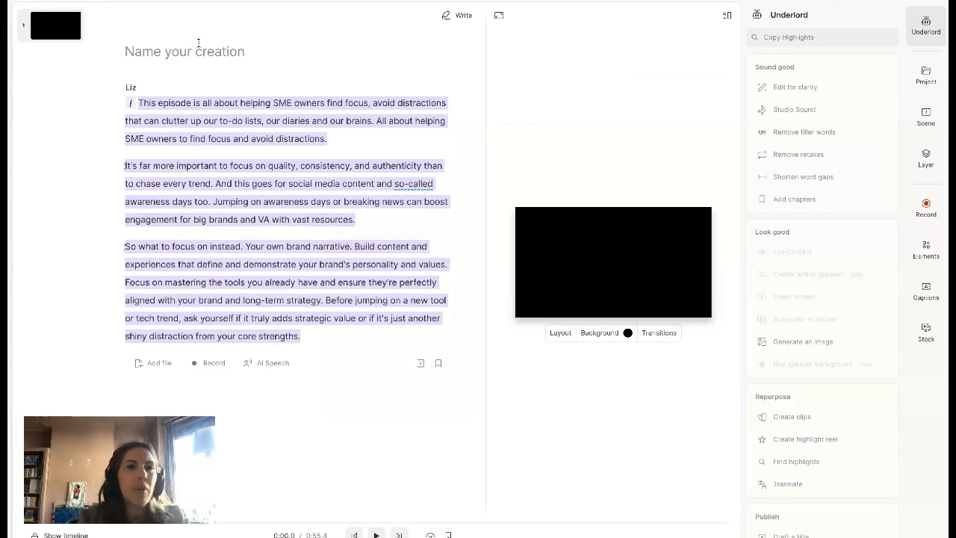
pyautogui.click(193, 49)
pyautogui.write('audiogram')
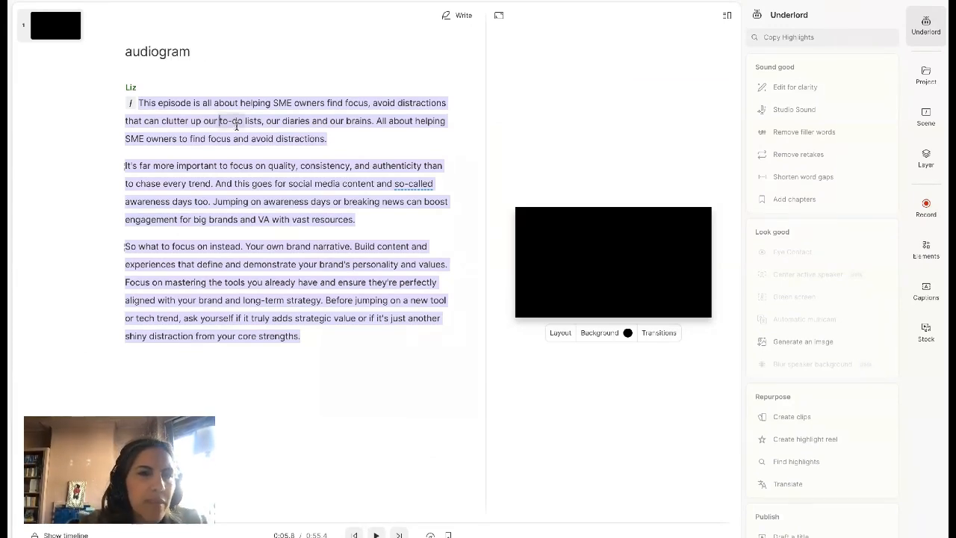
# Step: Play the opening, then add scene breaks after the passages ending "avoid distractions." and "vast resources."
pyautogui.click(139, 103)
pyautogui.press('space')
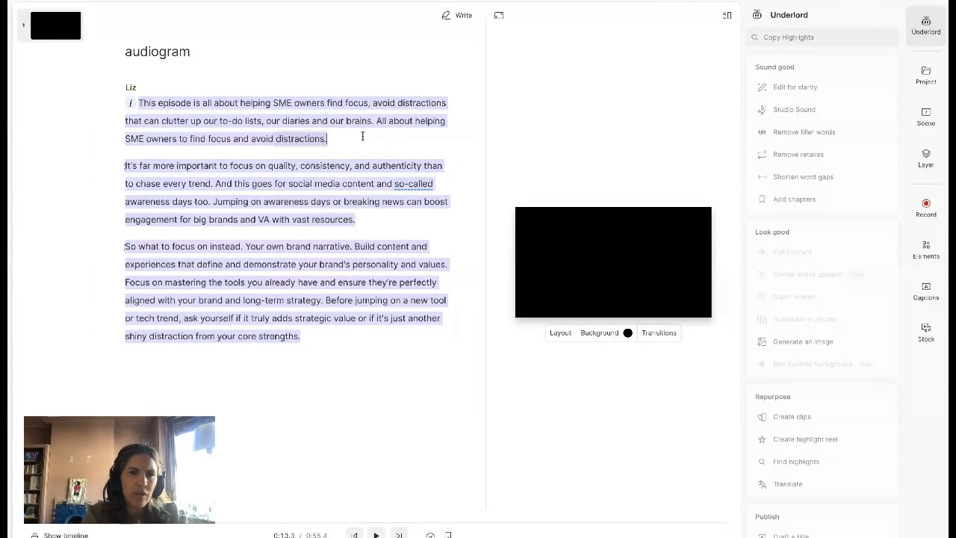
pyautogui.press('Return')
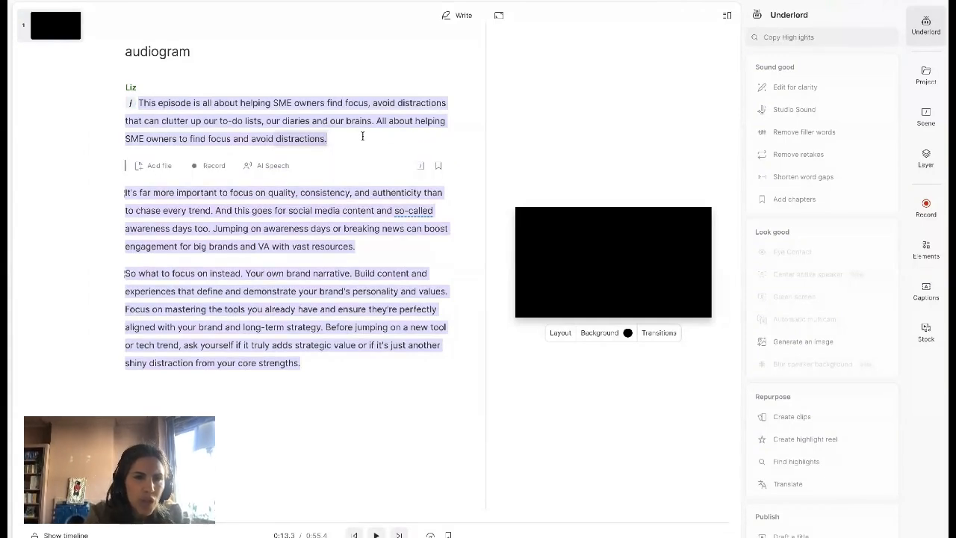
pyautogui.click(420, 166)
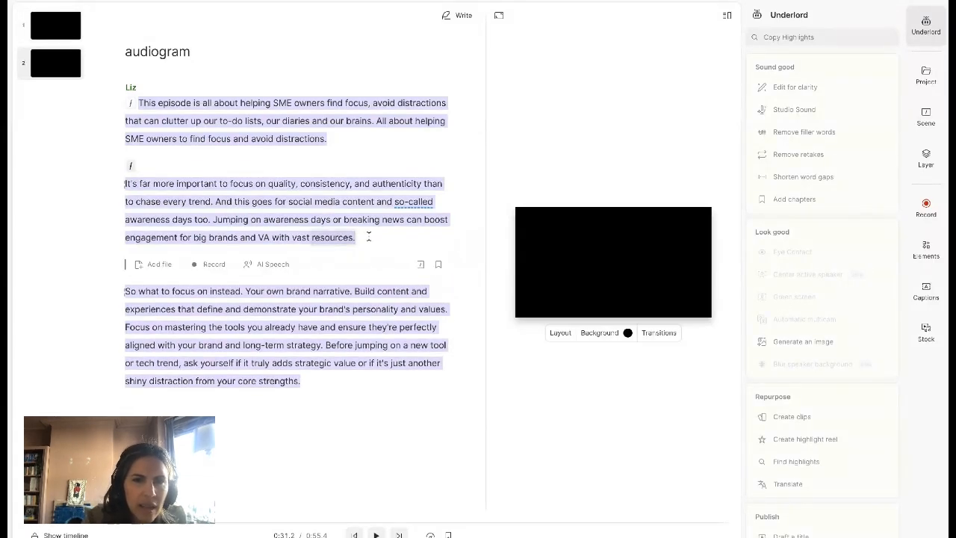
pyautogui.click(421, 266)
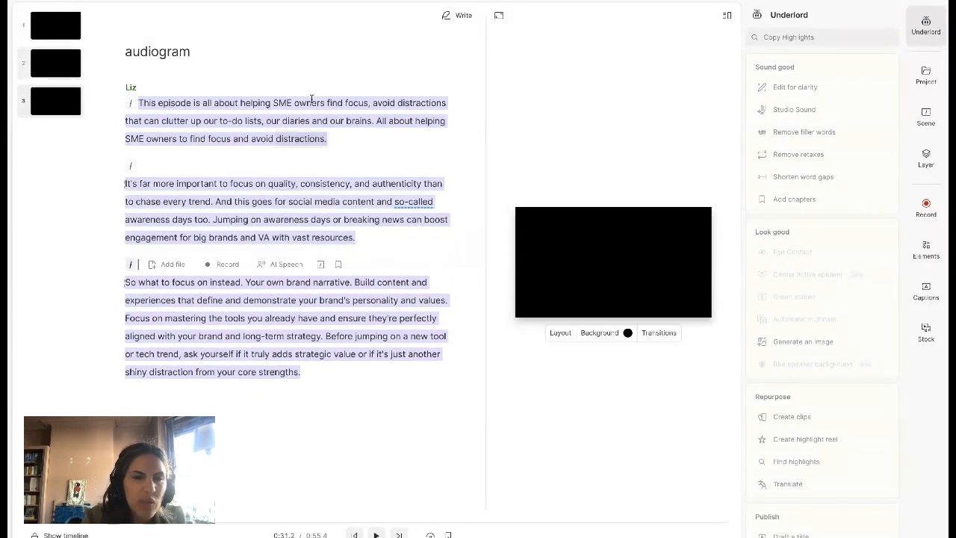
# Step: Insert an extra empty scene between the first passage and "It's far more important to focus on quality"
pyautogui.click(347, 141)
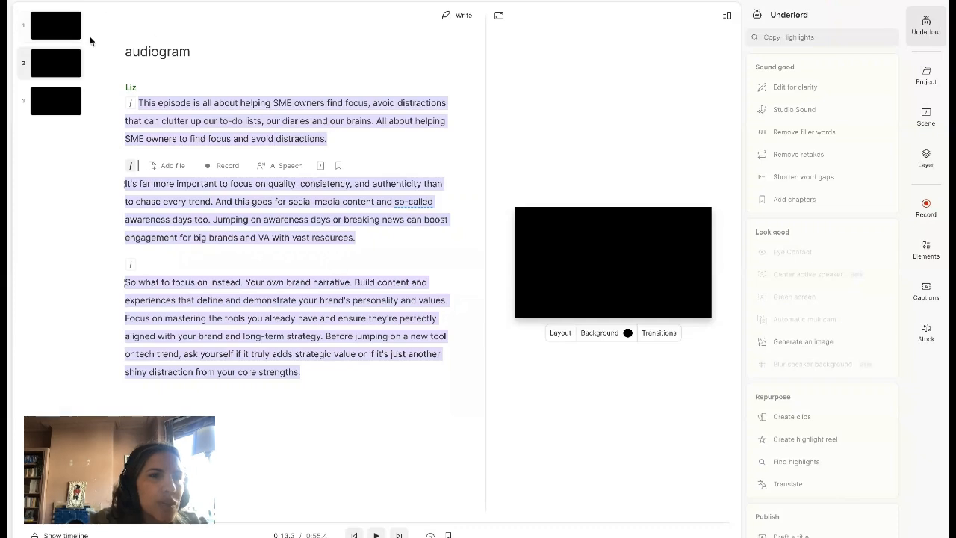
pyautogui.click(52, 101)
pyautogui.click(344, 138)
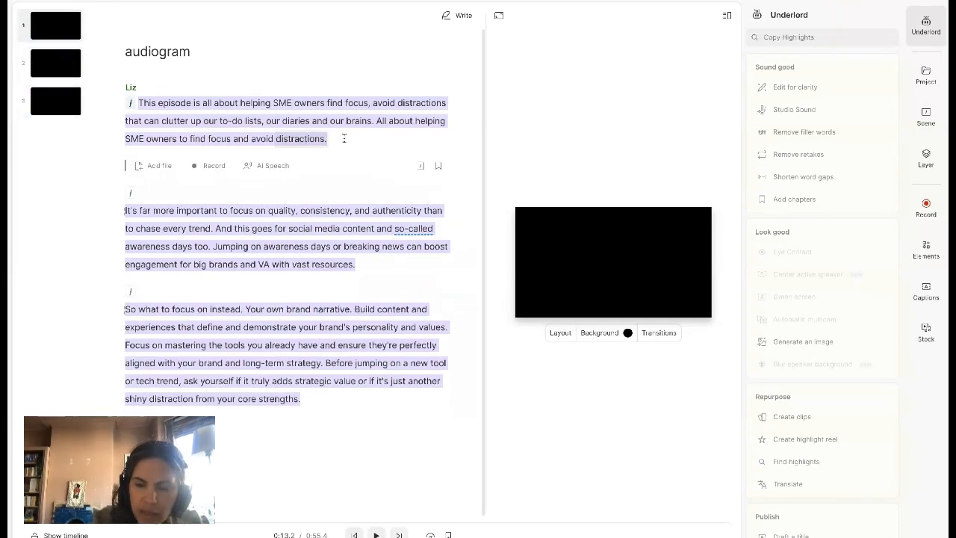
pyautogui.click(421, 166)
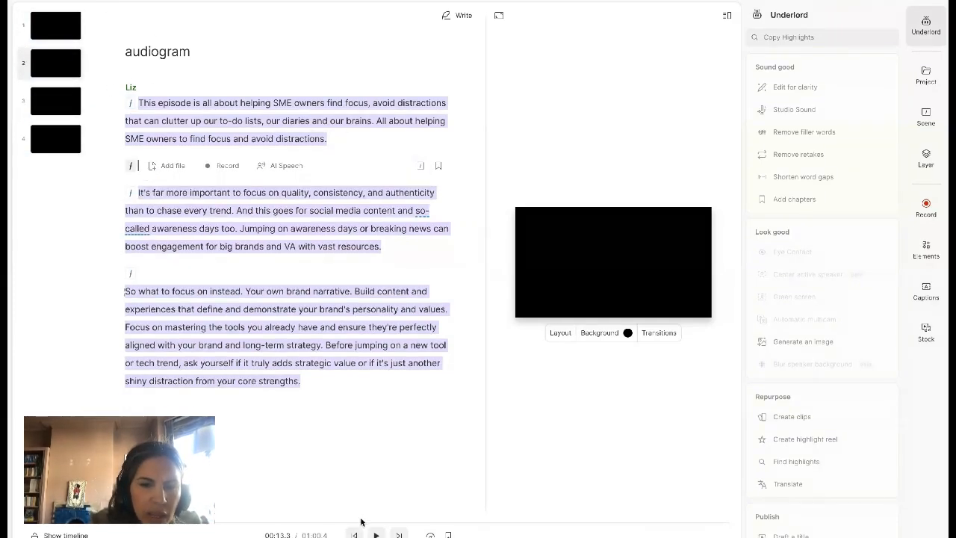
# Step: Show the timeline and trim the gap clip in scene 2 to 2.27 s
pyautogui.moveTo(360, 522); pyautogui.dragTo(360, 333)
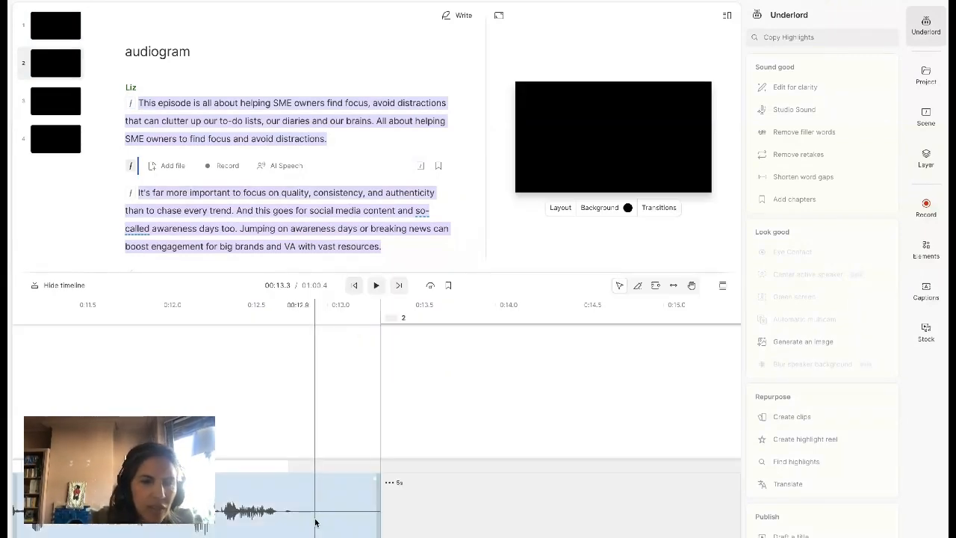
pyautogui.scroll(-5, 321, 509)
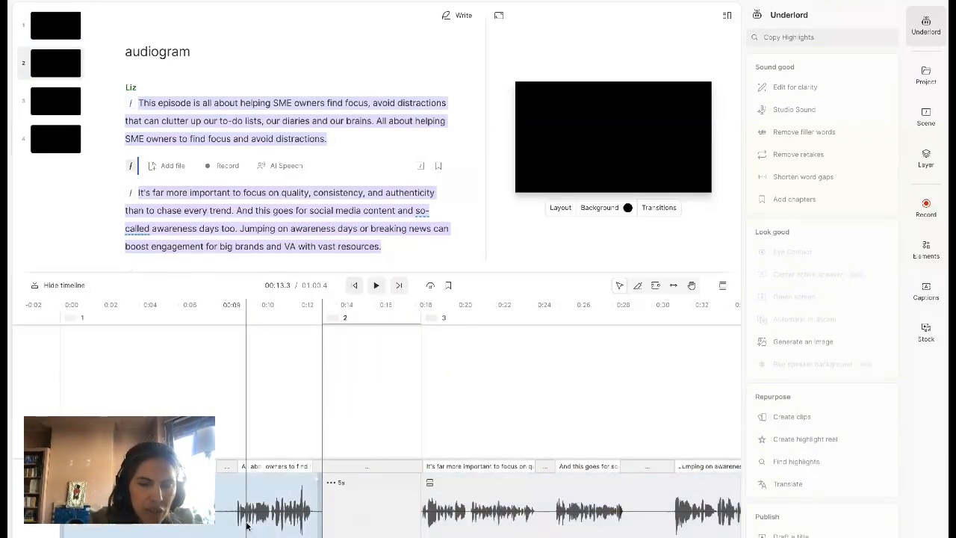
pyautogui.click(394, 508)
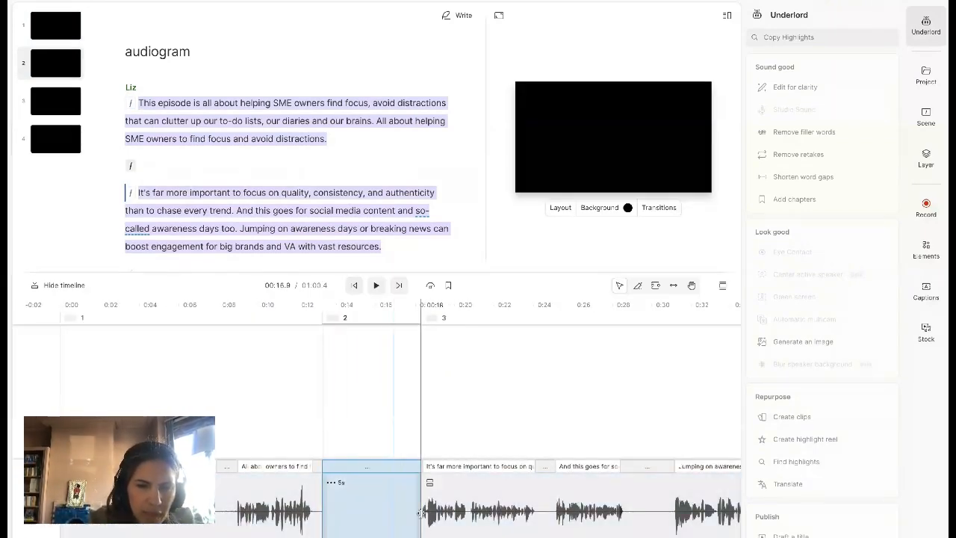
pyautogui.moveTo(419, 512); pyautogui.dragTo(366, 513)
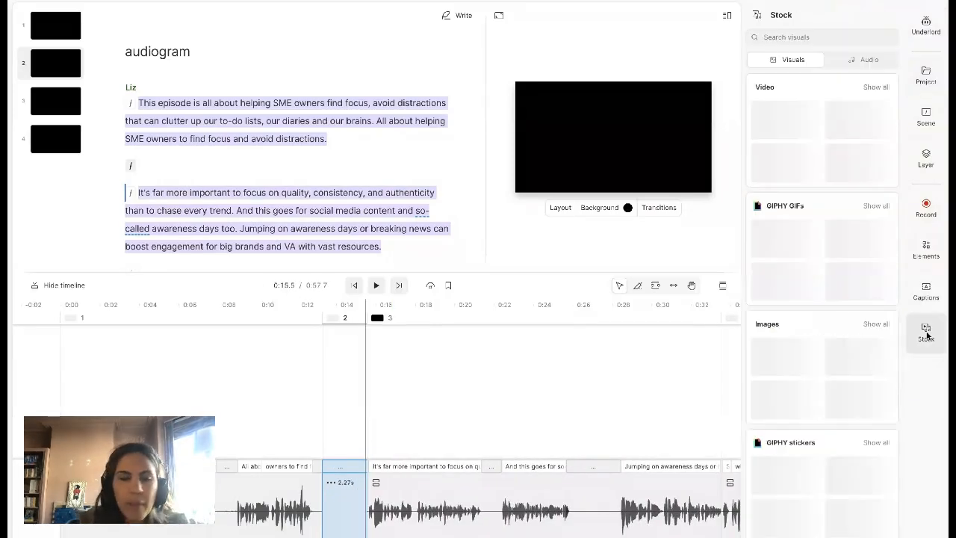
# Step: Place the playhead at the start of scene 2 and browse the full list of stock sound effects
pyautogui.click(322, 408)
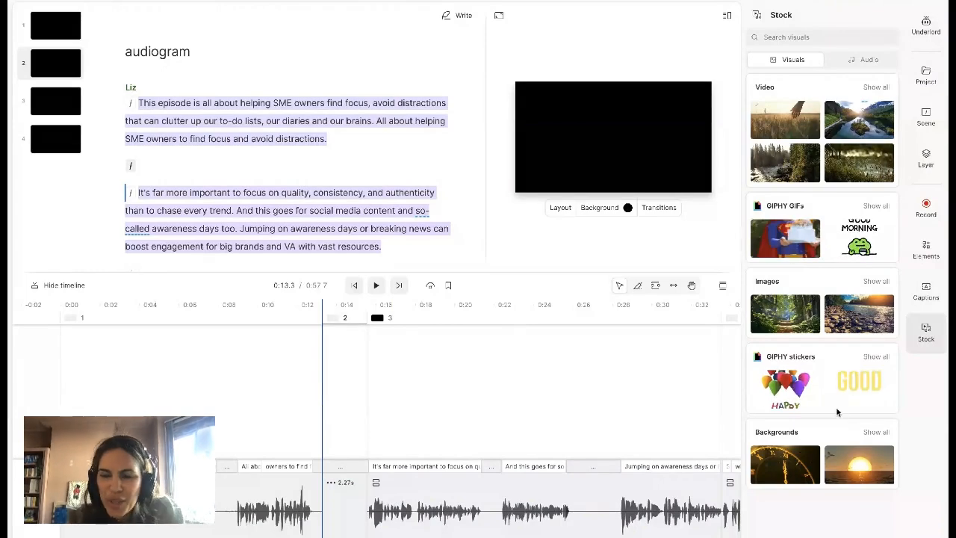
pyautogui.click(875, 63)
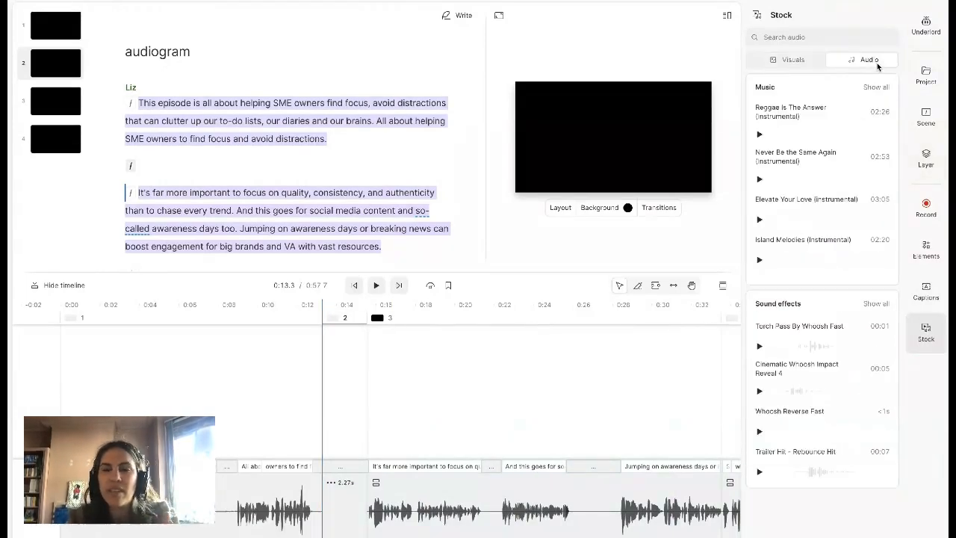
pyautogui.click(876, 303)
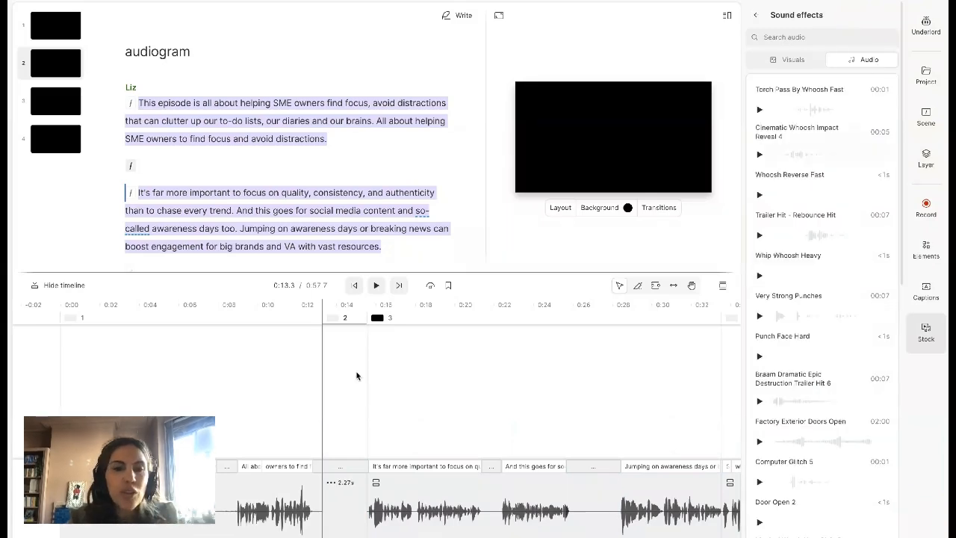
pyautogui.click(262, 428)
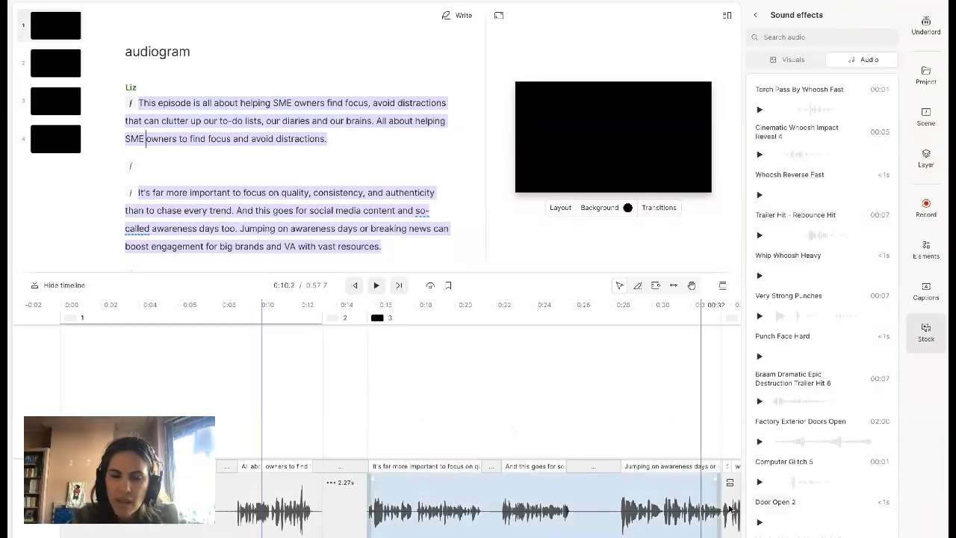
# Step: Preview Cinematic Whoosh Impact Reveal 4, and add the Whoosh Reverse Fast sound effect at the start of scene 2
pyautogui.click(322, 448)
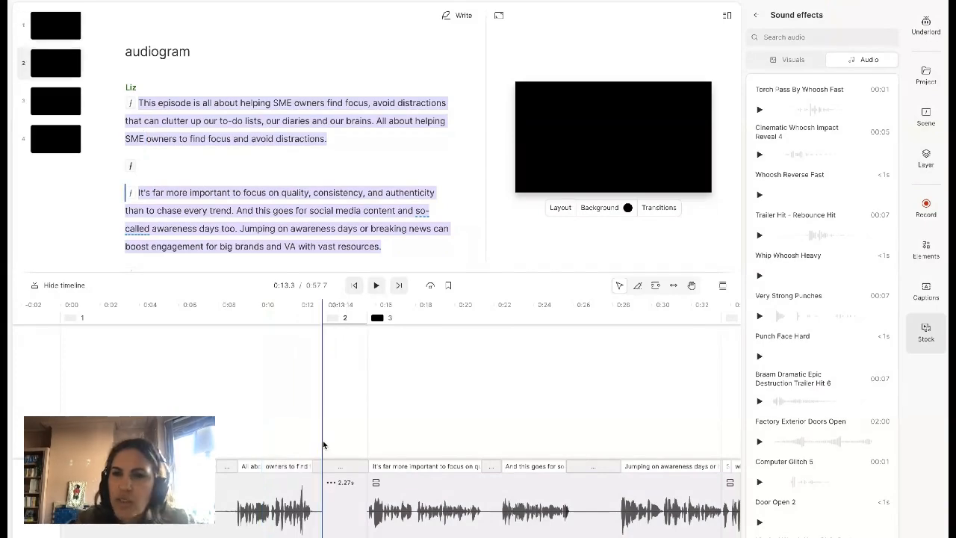
pyautogui.click(759, 154)
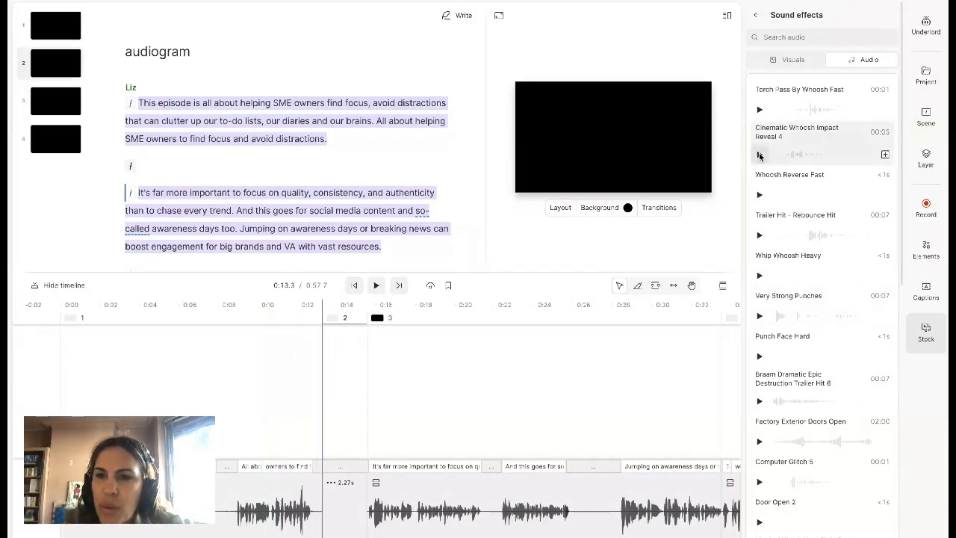
pyautogui.click(760, 156)
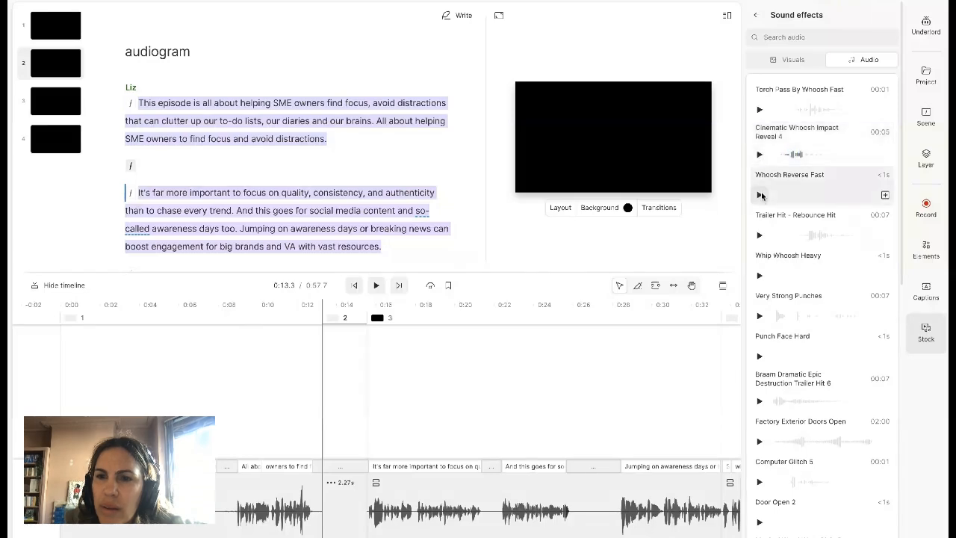
pyautogui.click(886, 195)
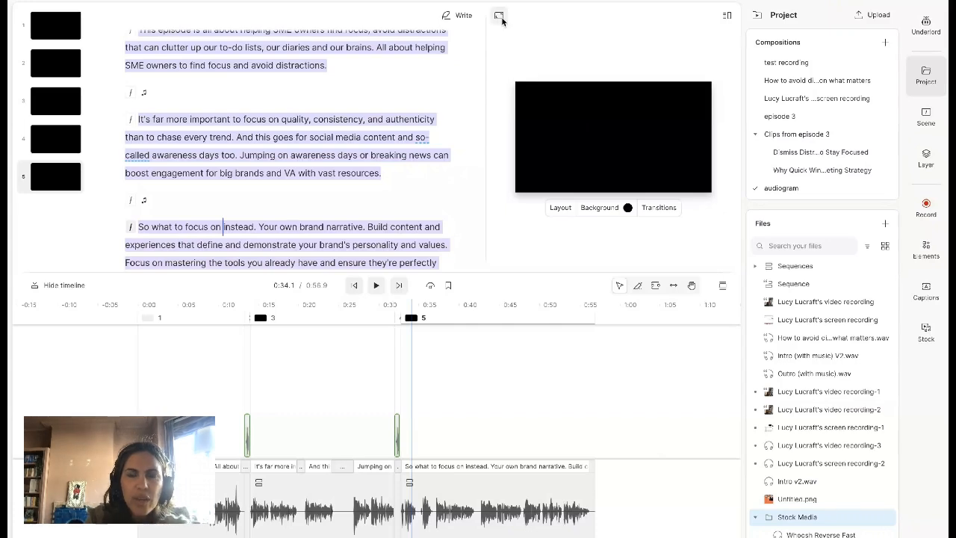
# Step: Change the composition's aspect ratio to Portrait 9:16
pyautogui.click(499, 15)
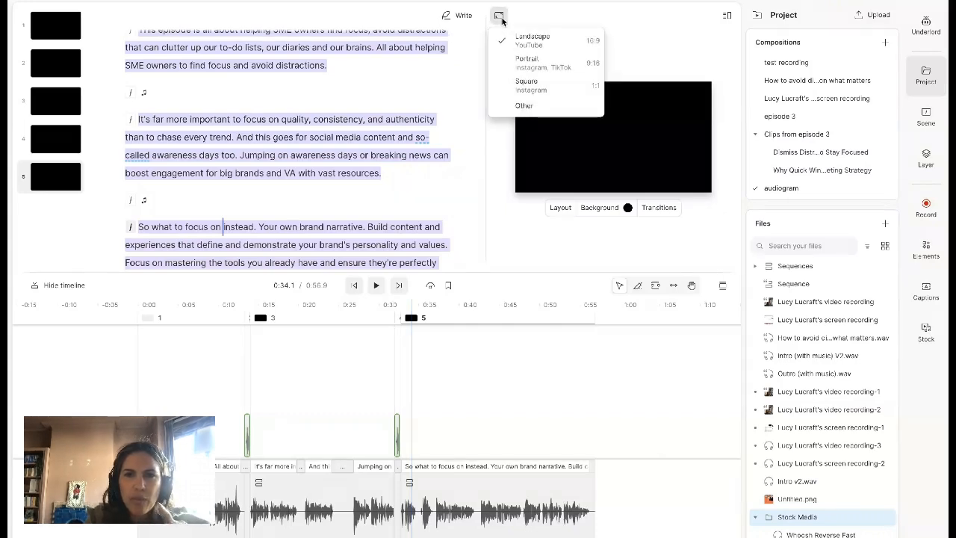
pyautogui.click(552, 70)
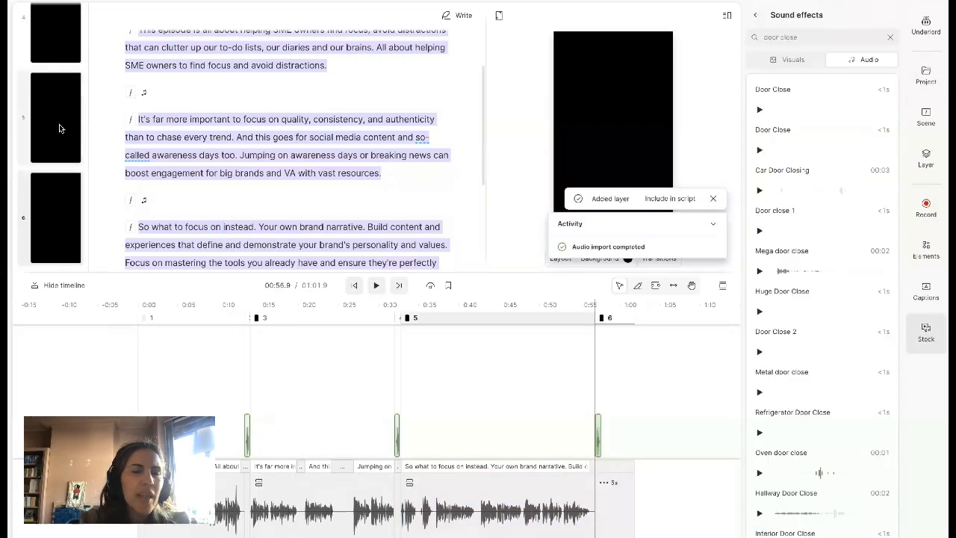
# Step: Add Untitled.png as a new layer in scene 1 and extend it across all scenes to the final one
pyautogui.click(71, 38)
pyautogui.scroll(5, 69, 38)
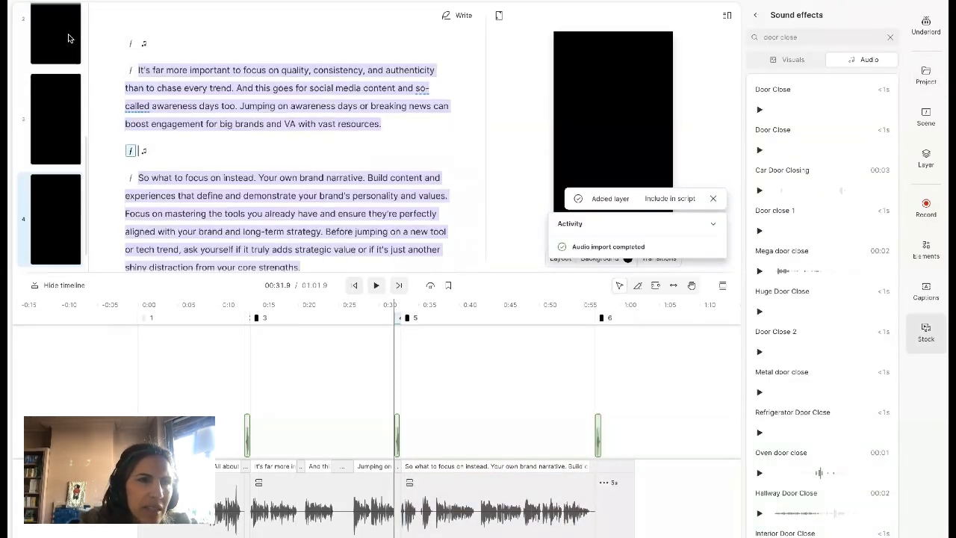
pyautogui.click(69, 38)
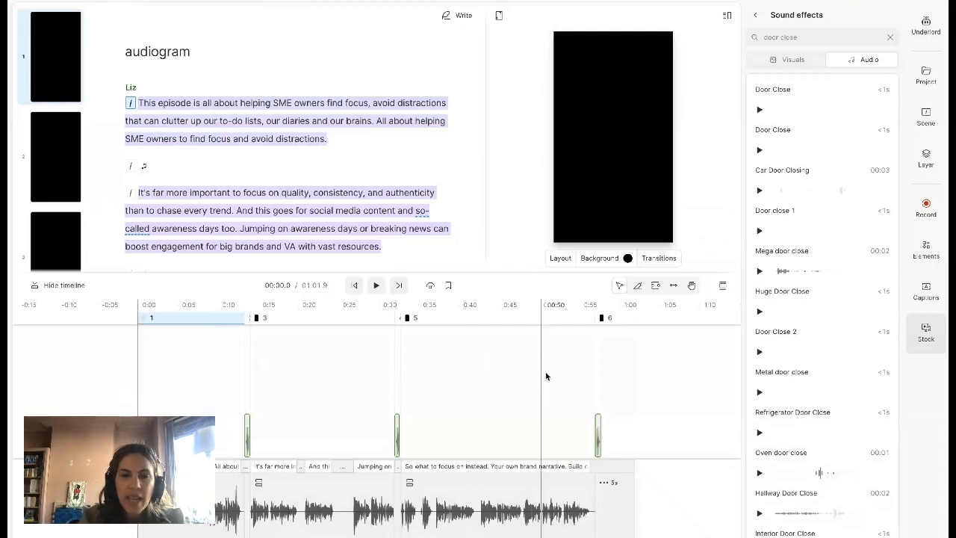
pyautogui.click(932, 81)
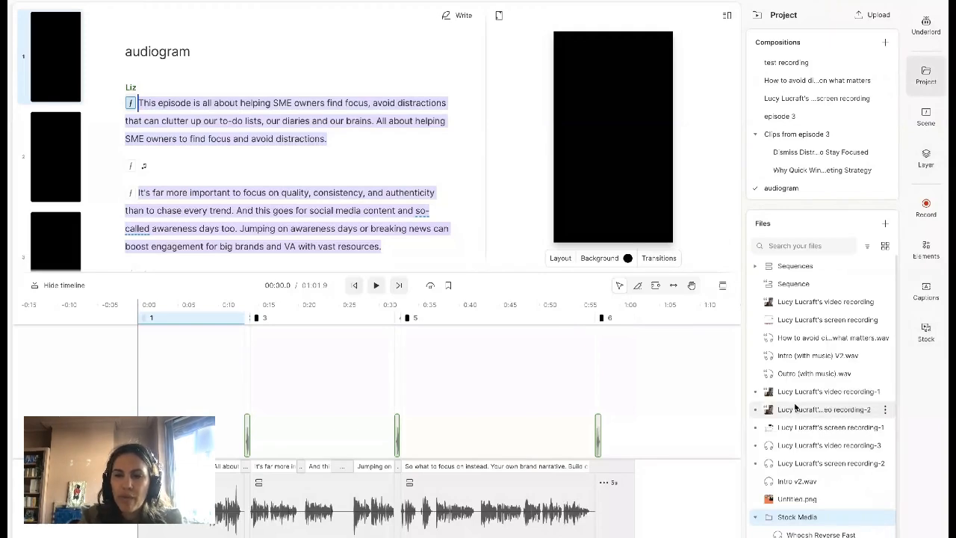
pyautogui.click(803, 499)
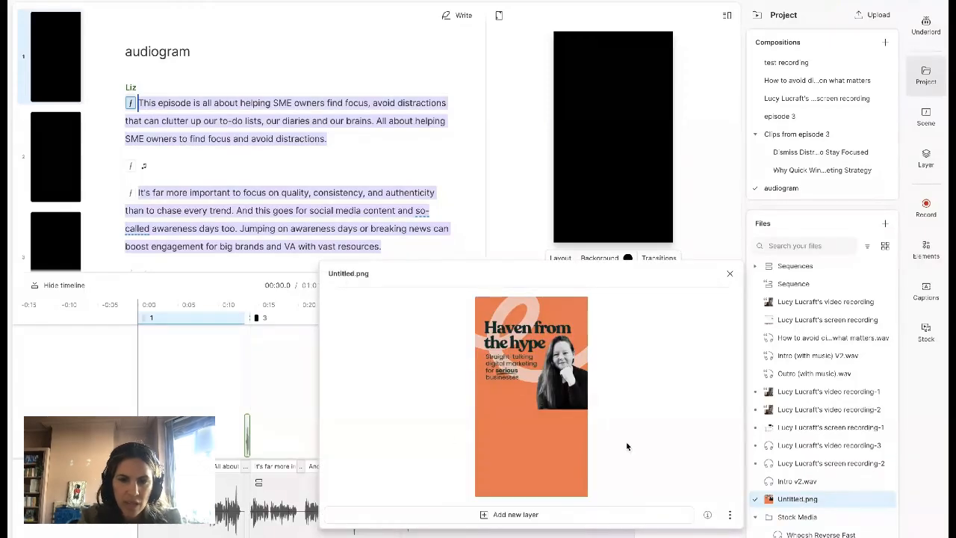
pyautogui.click(515, 515)
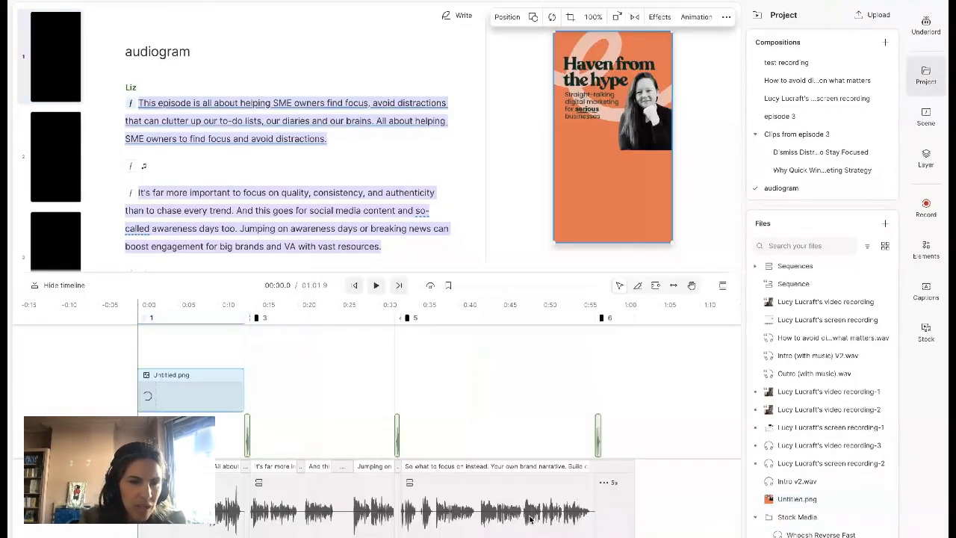
pyautogui.click(240, 398)
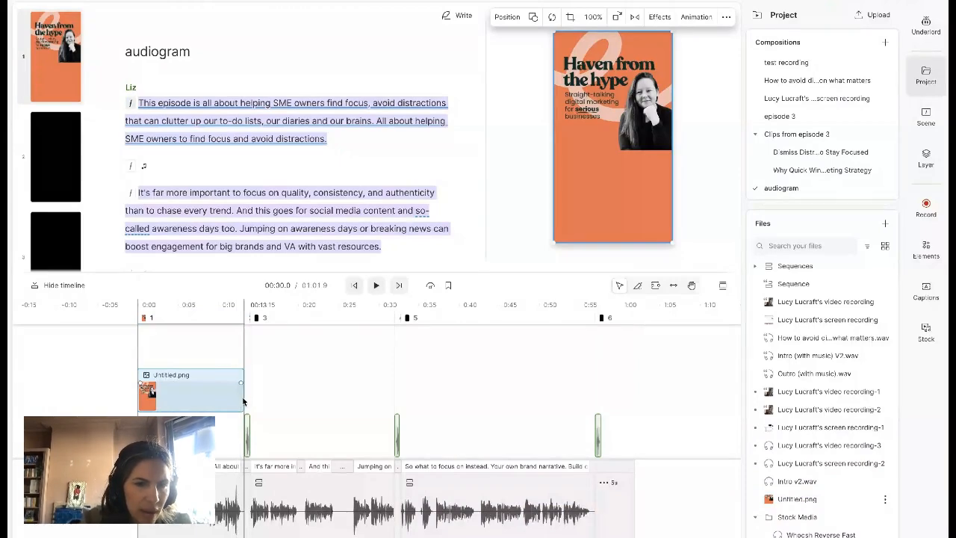
pyautogui.moveTo(241, 391)
pyautogui.mouseDown()
pyautogui.moveTo(675, 389)
pyautogui.moveTo(598, 386)
pyautogui.mouseUp()
# Step: Trim the gap clip in the final scene to end with its sound effect, at about 0:57.8
pyautogui.click(624, 510)
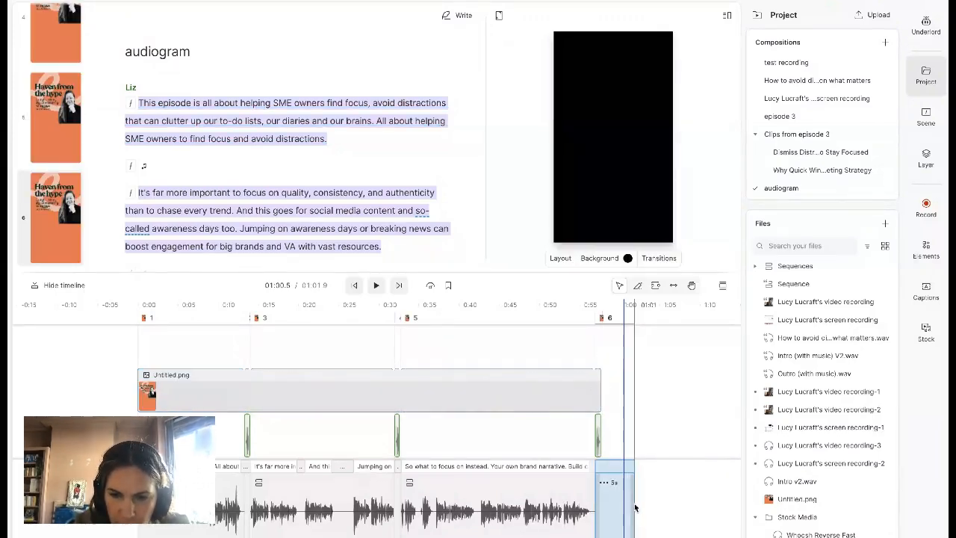
pyautogui.moveTo(633, 510); pyautogui.dragTo(602, 499)
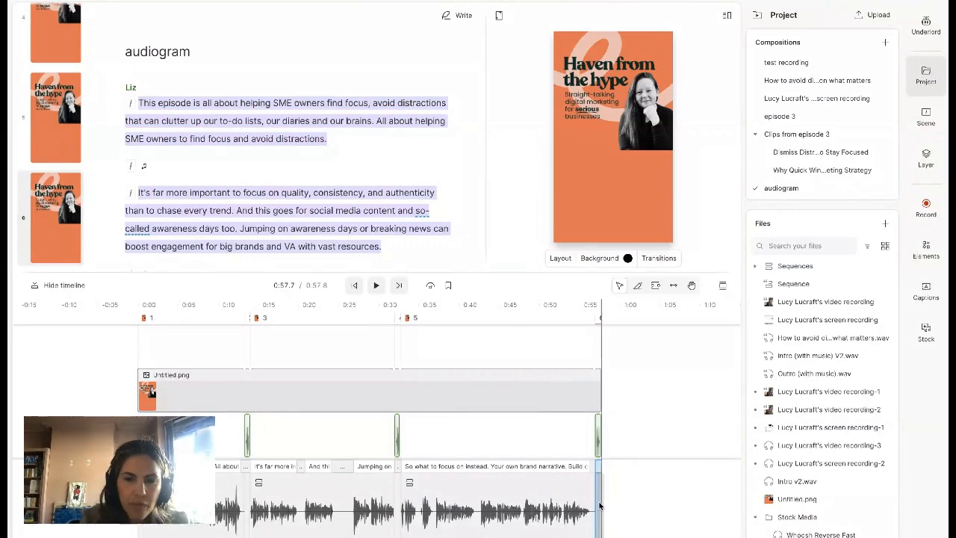
# Step: Delete the Untitled.png image layer from the timeline
pyautogui.click(179, 390)
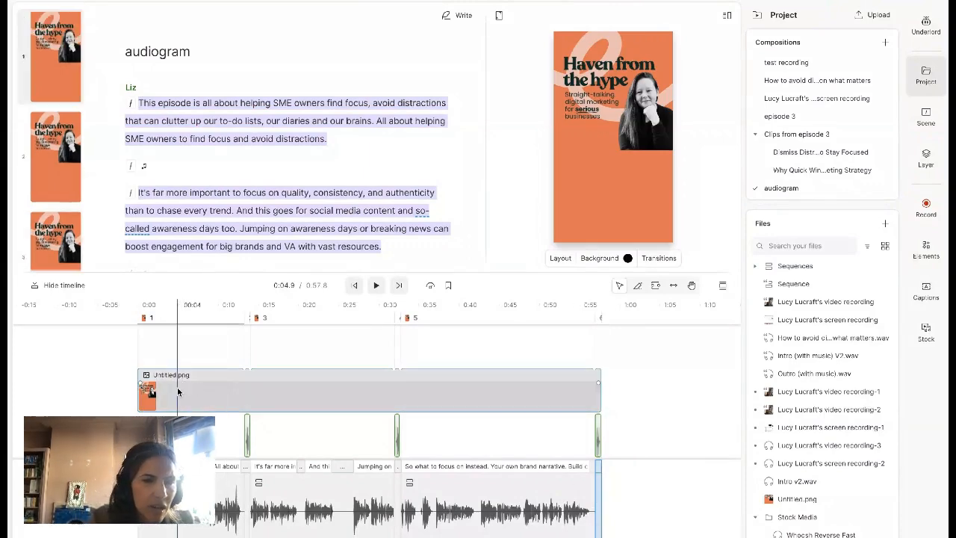
pyautogui.press('Delete')
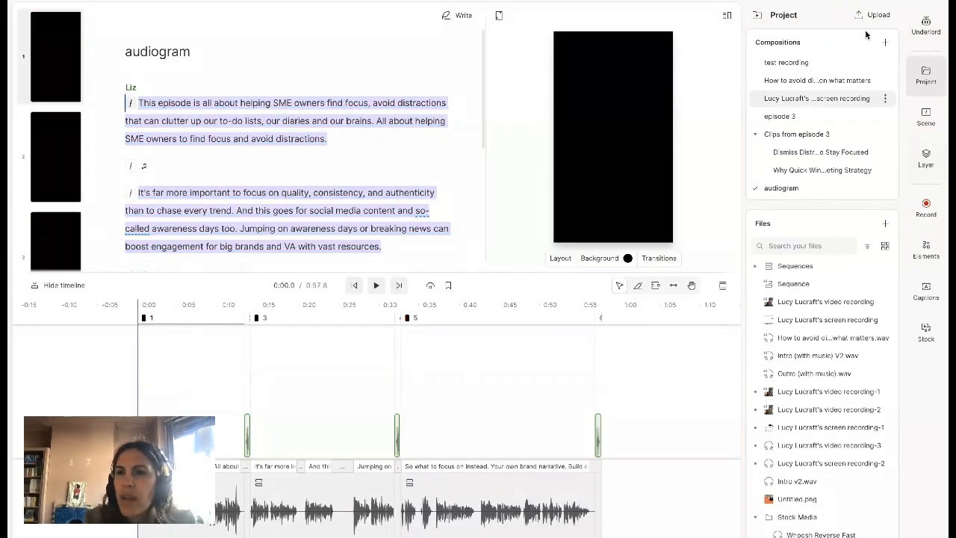
# Step: Switch scene 1 to the Audiograms layout pack from the gallery
pyautogui.click(926, 28)
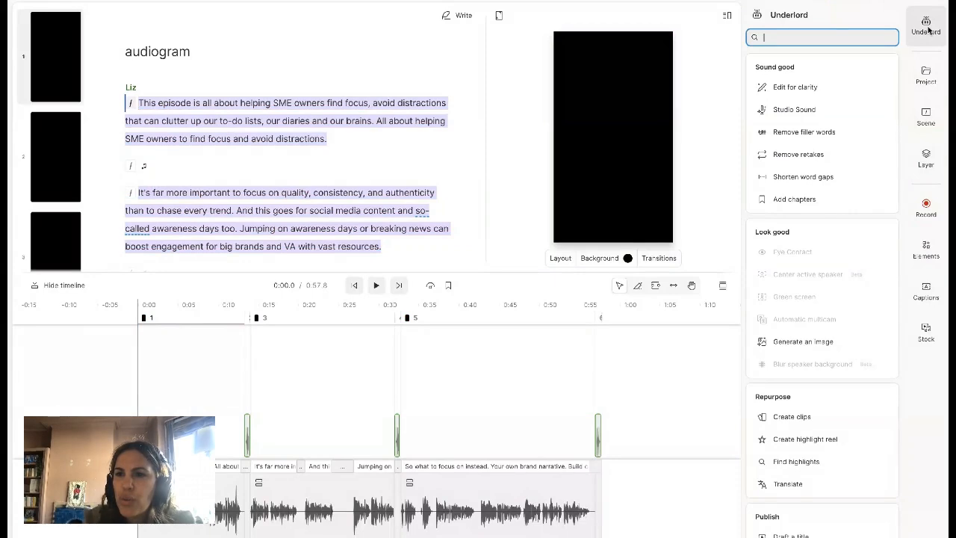
pyautogui.click(924, 118)
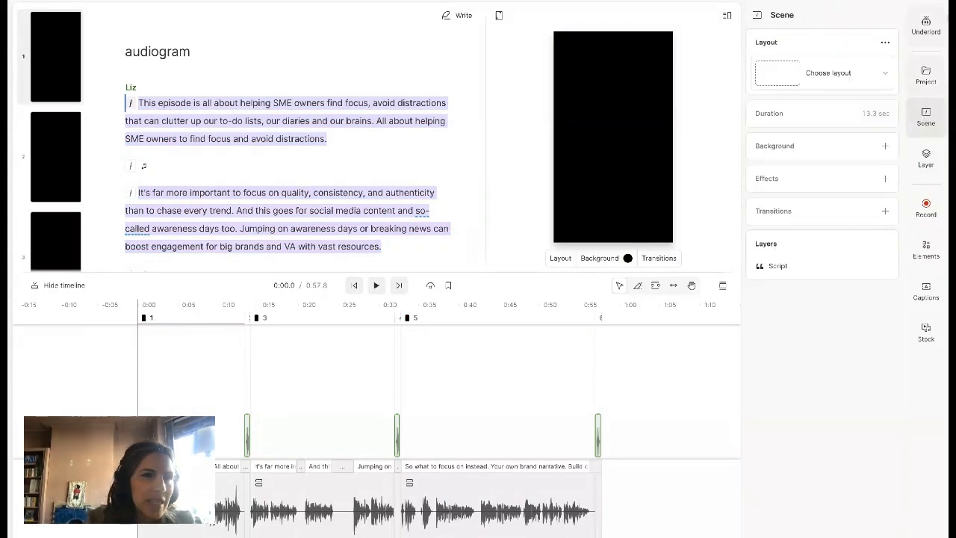
pyautogui.click(53, 79)
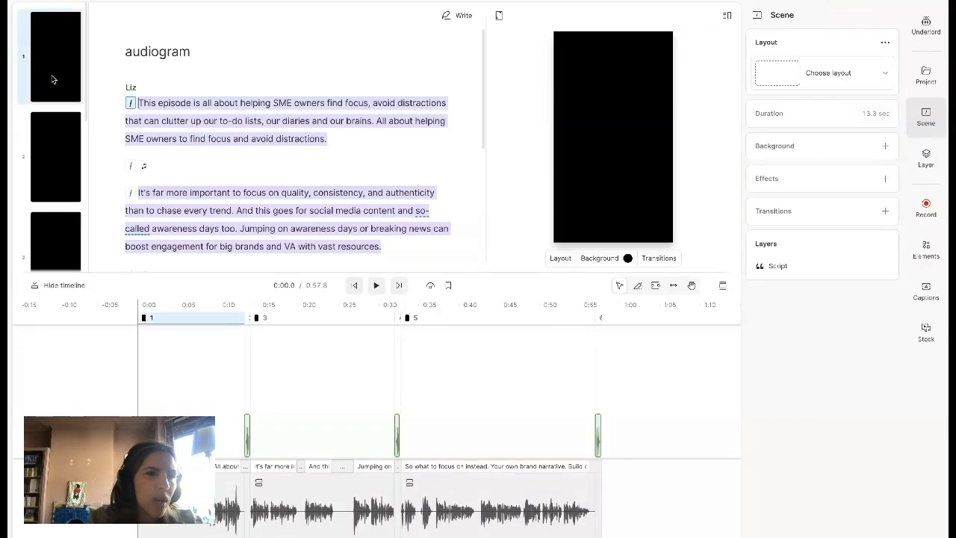
pyautogui.scroll(-5, 46, 242)
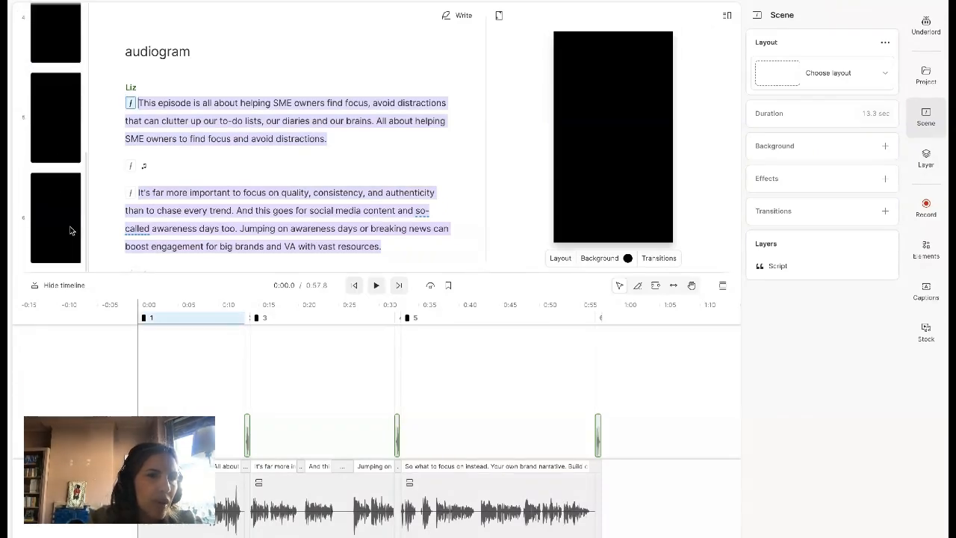
pyautogui.scroll(5, 71, 231)
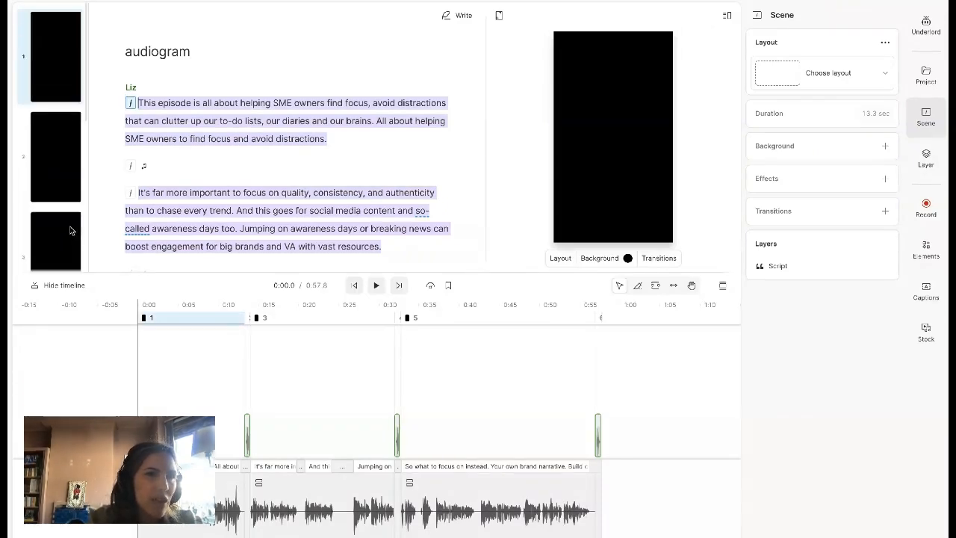
pyautogui.click(52, 49)
pyautogui.click(840, 73)
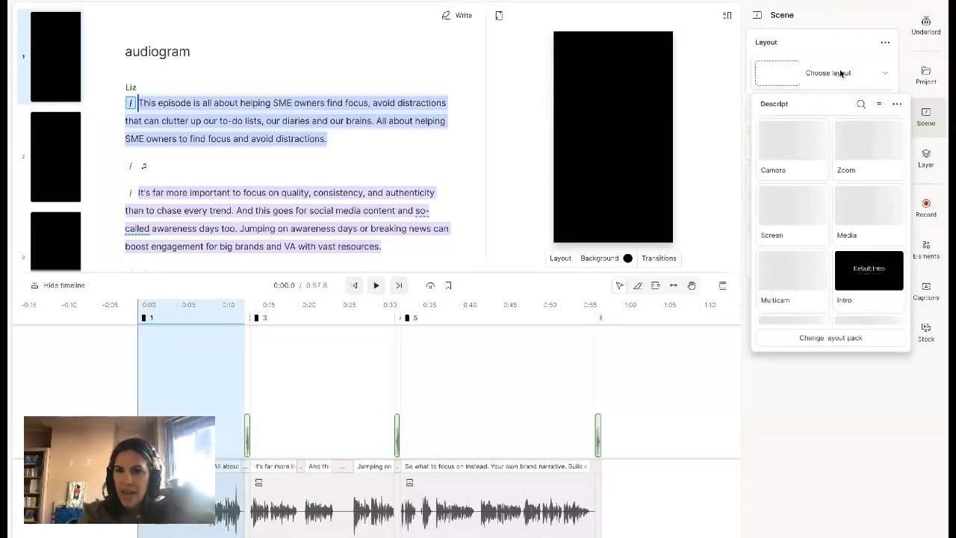
pyautogui.click(848, 339)
pyautogui.scroll(-10, 829, 298)
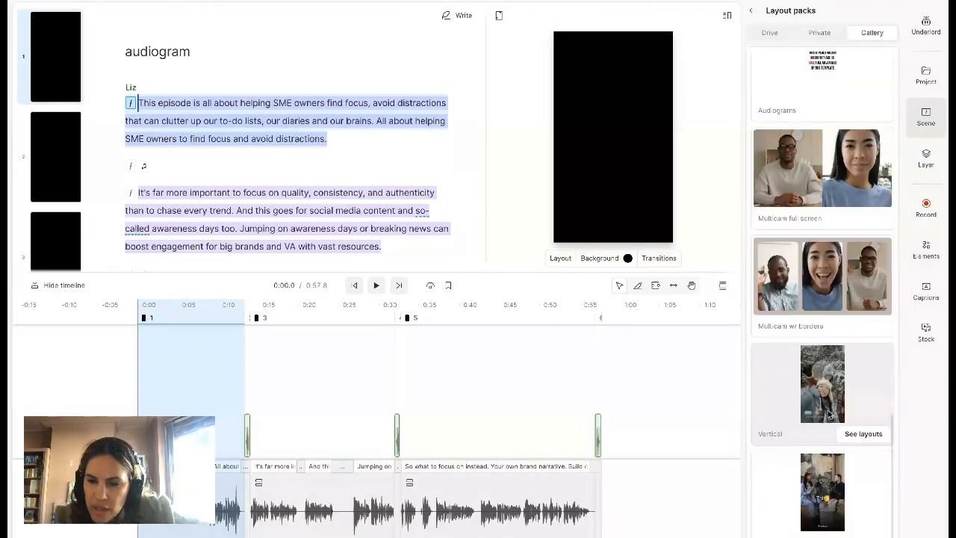
pyautogui.scroll(4, 831, 502)
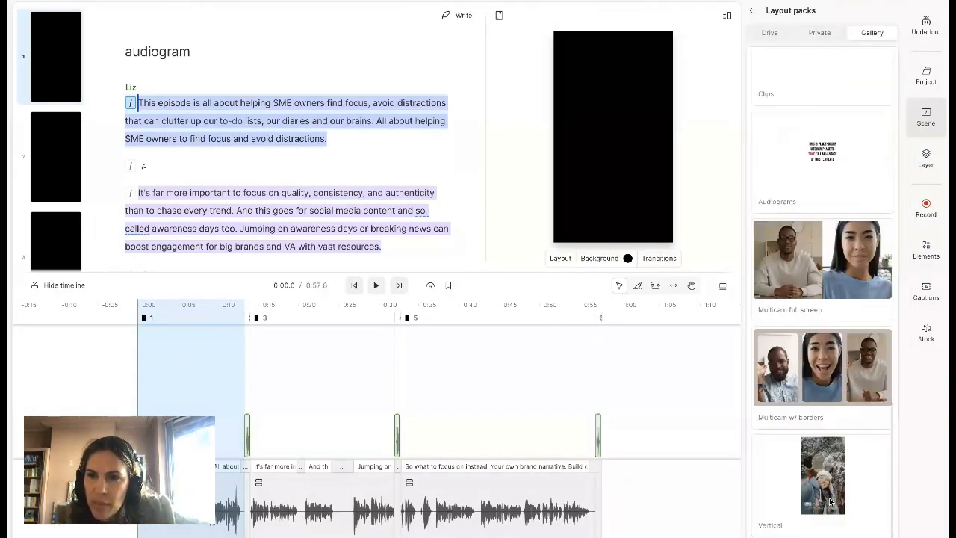
pyautogui.moveTo(835, 368)
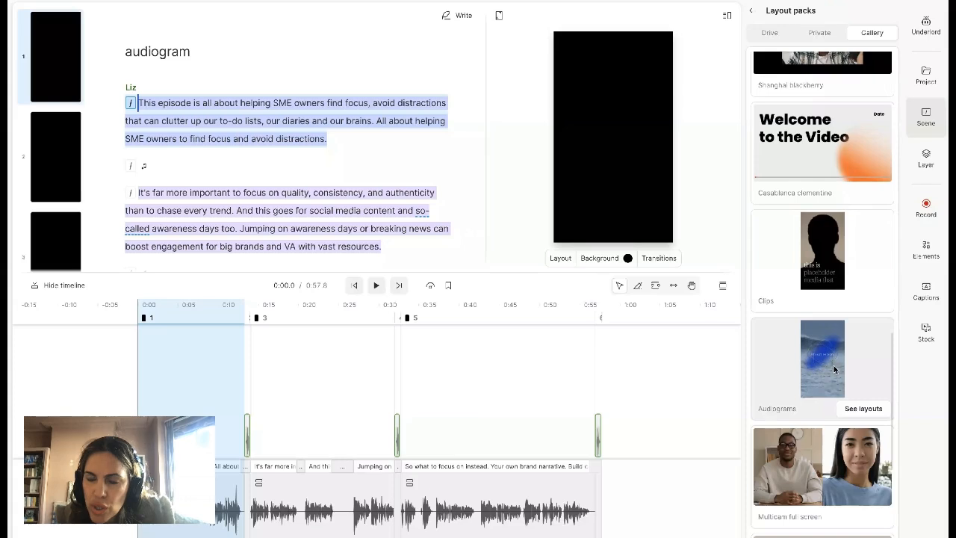
pyautogui.click(835, 368)
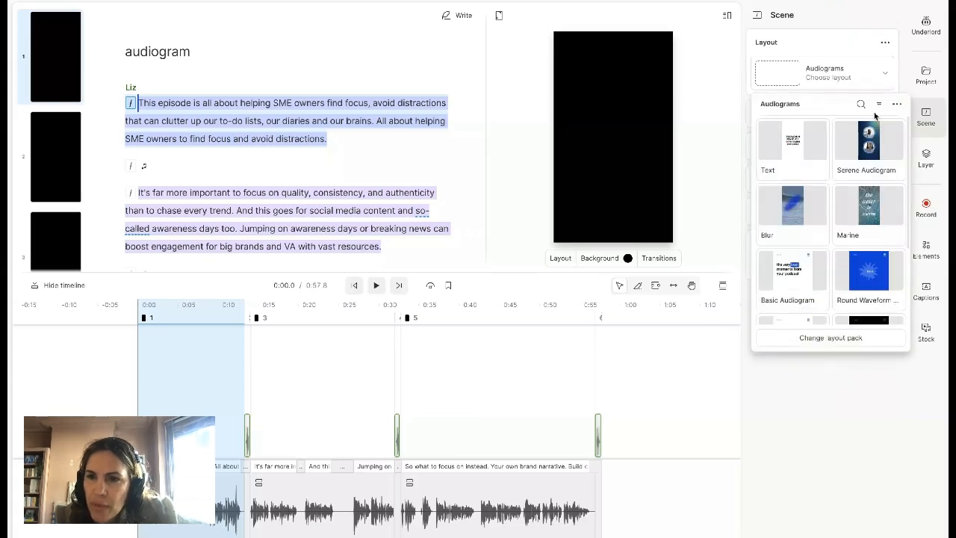
# Step: Look through the Audiograms layouts and apply the Text layout to scene 1
pyautogui.scroll(-2, 842, 253)
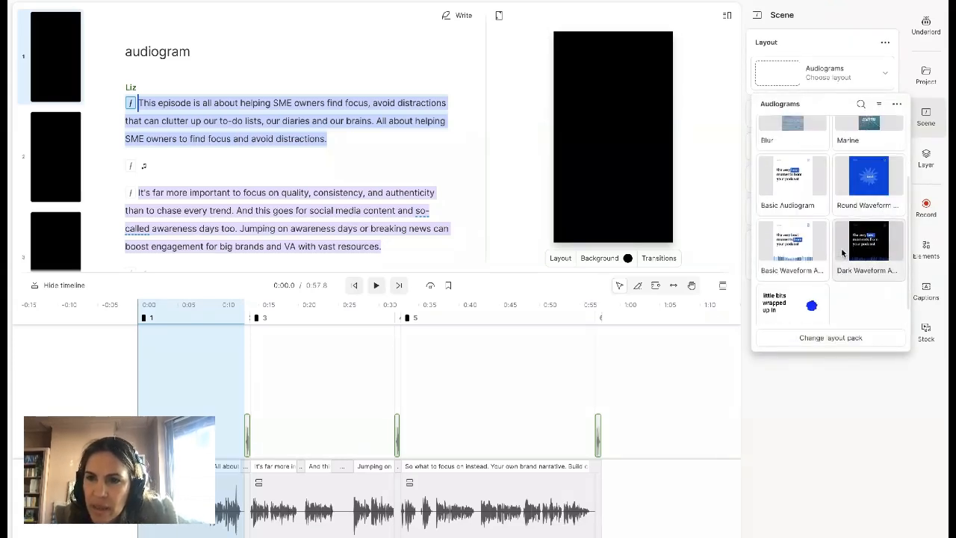
pyautogui.scroll(2, 842, 254)
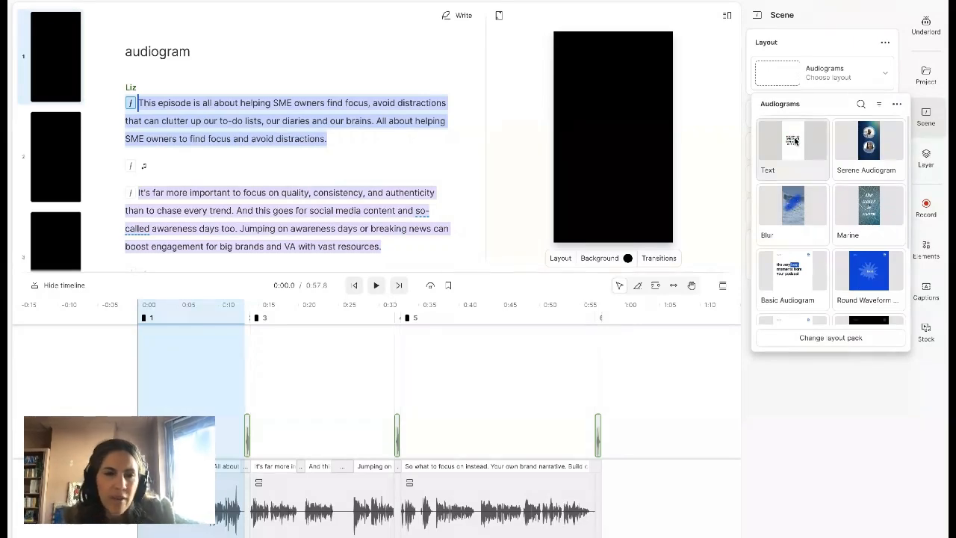
pyautogui.click(795, 140)
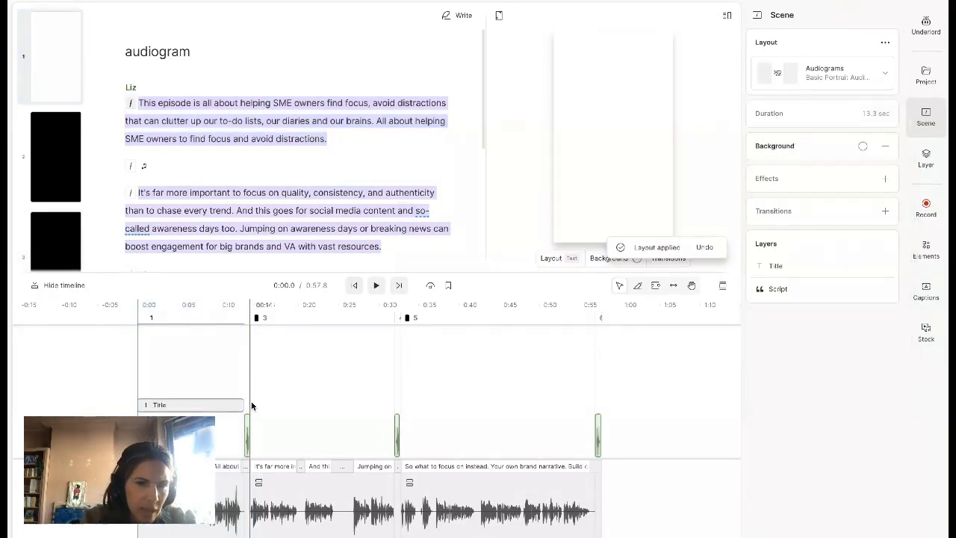
# Step: Play the start of scene 1 and check the on-screen text near the scene's end
pyautogui.press('space')
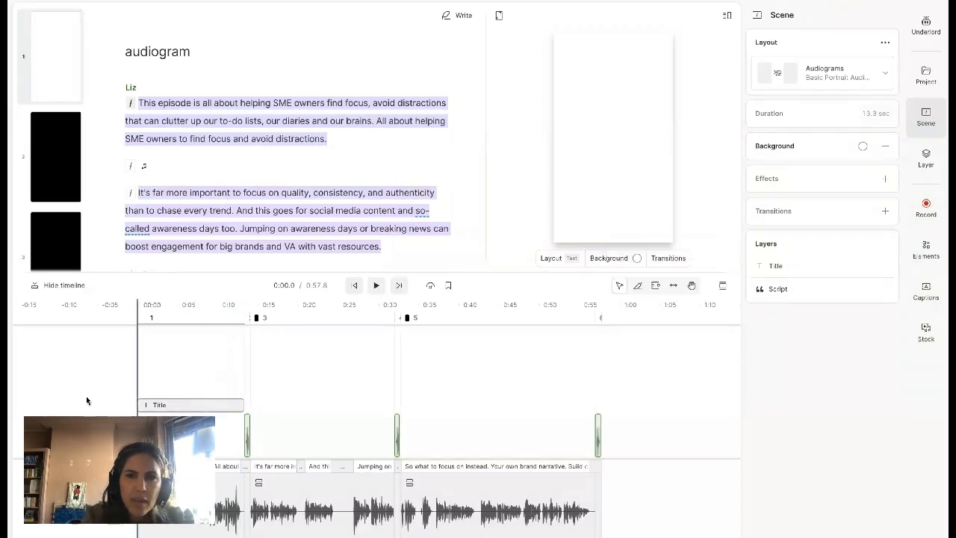
pyautogui.press('space')
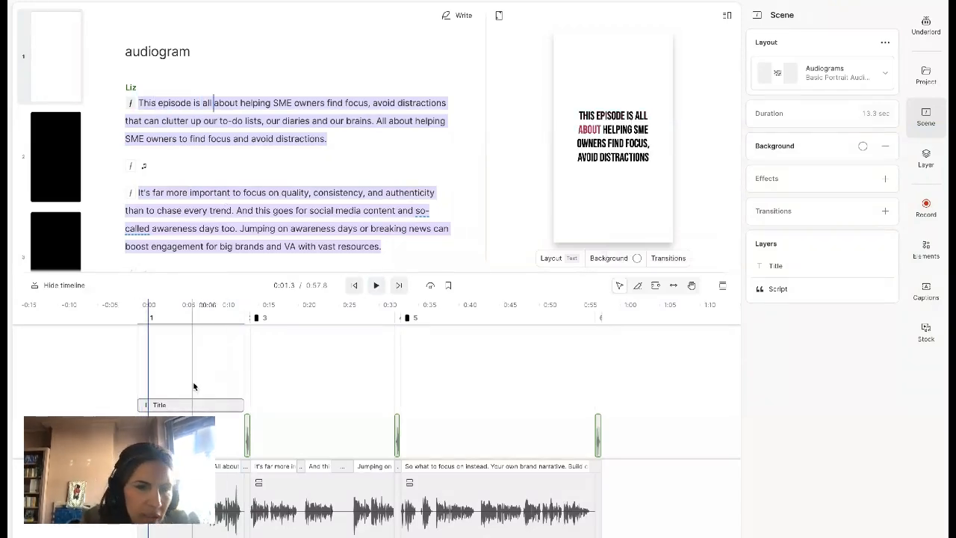
pyautogui.click(230, 405)
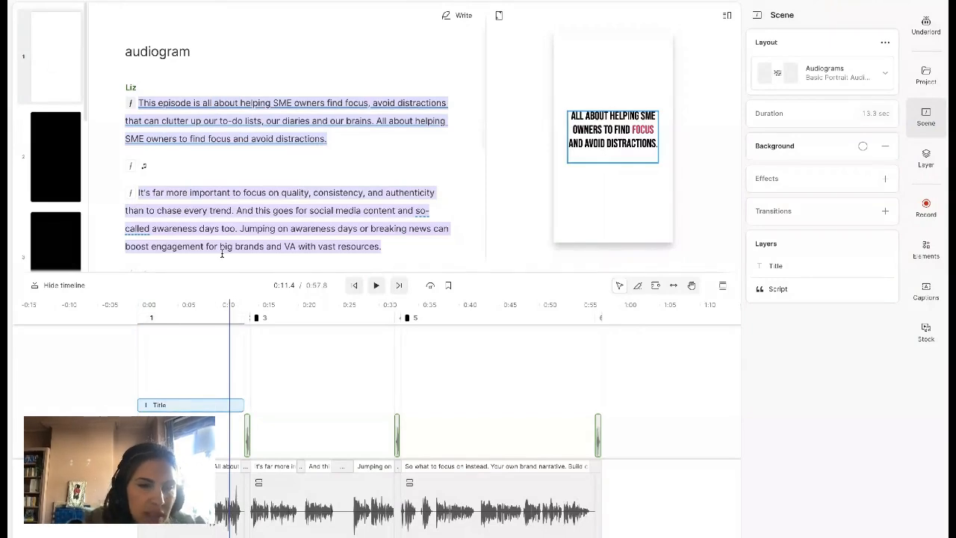
# Step: Copy the layout of scene 1 and apply it to scene 2
pyautogui.click(63, 173)
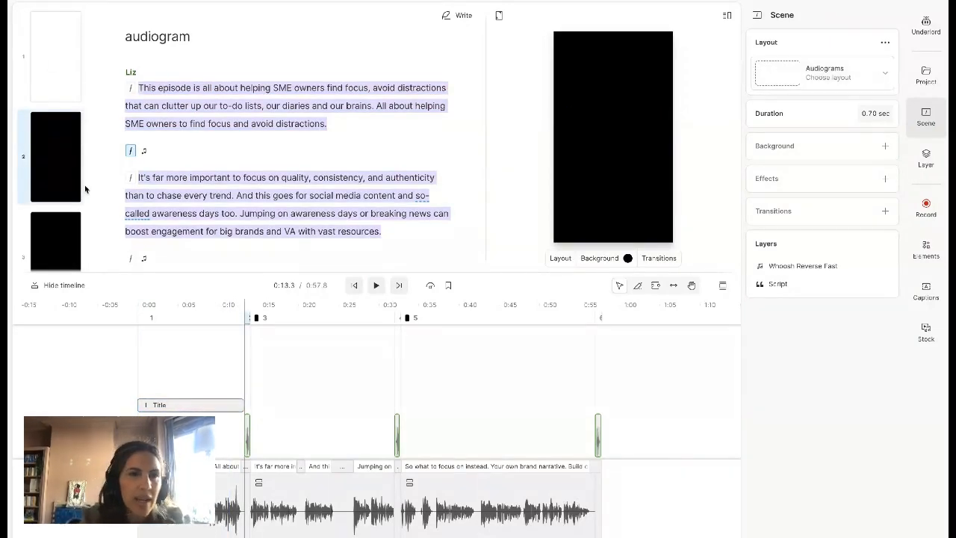
pyautogui.click(60, 80)
pyautogui.rightClick(57, 78)
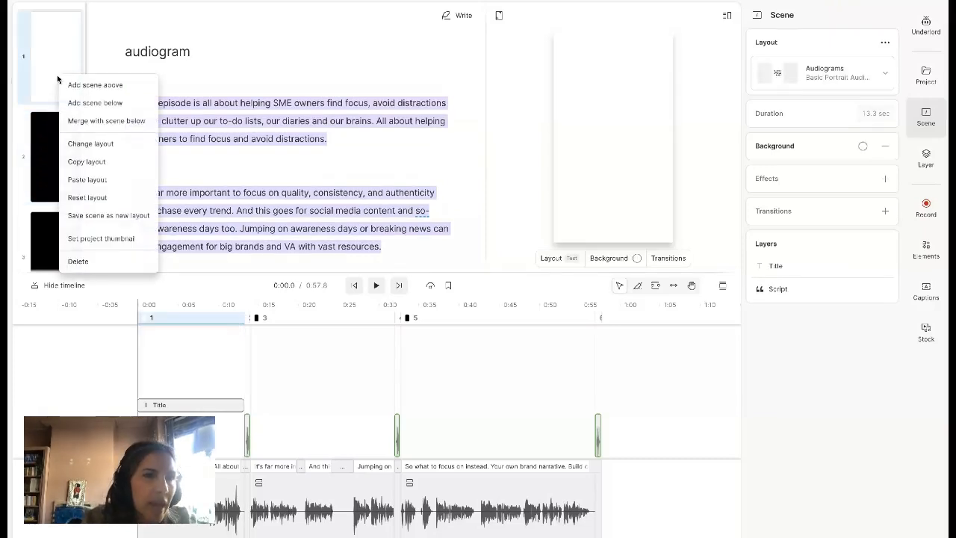
pyautogui.click(67, 167)
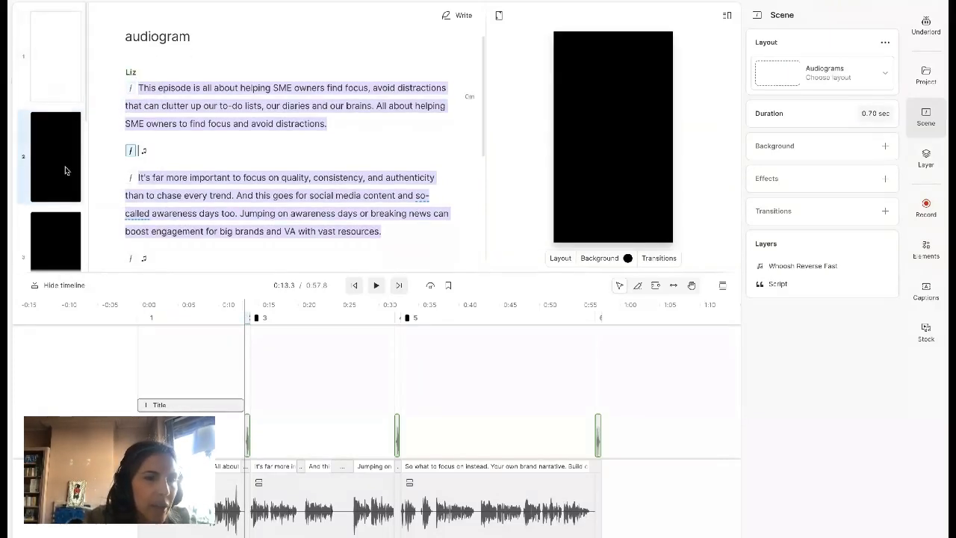
pyautogui.click(53, 51)
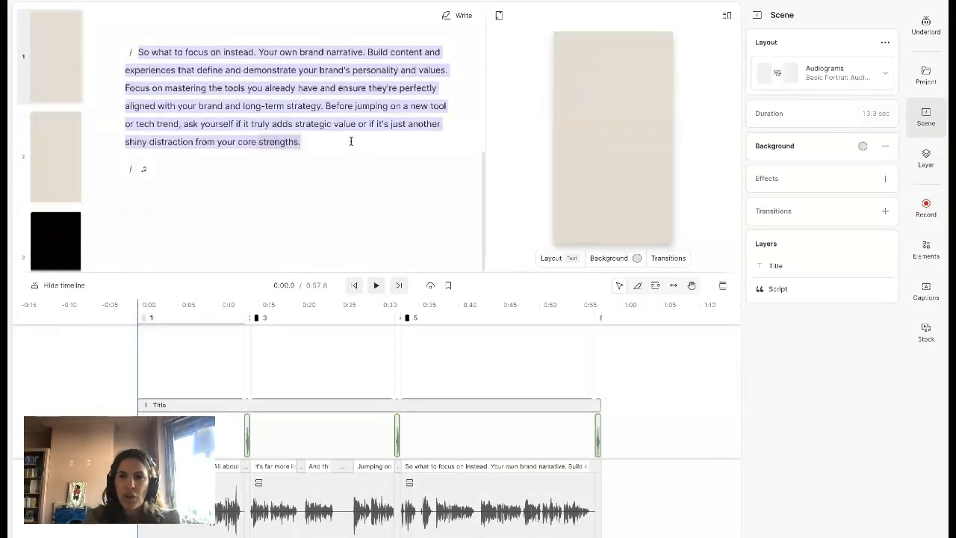
# Step: Preview scene 1 and set up saving it as a new layout with the name audiogram
pyautogui.click(55, 59)
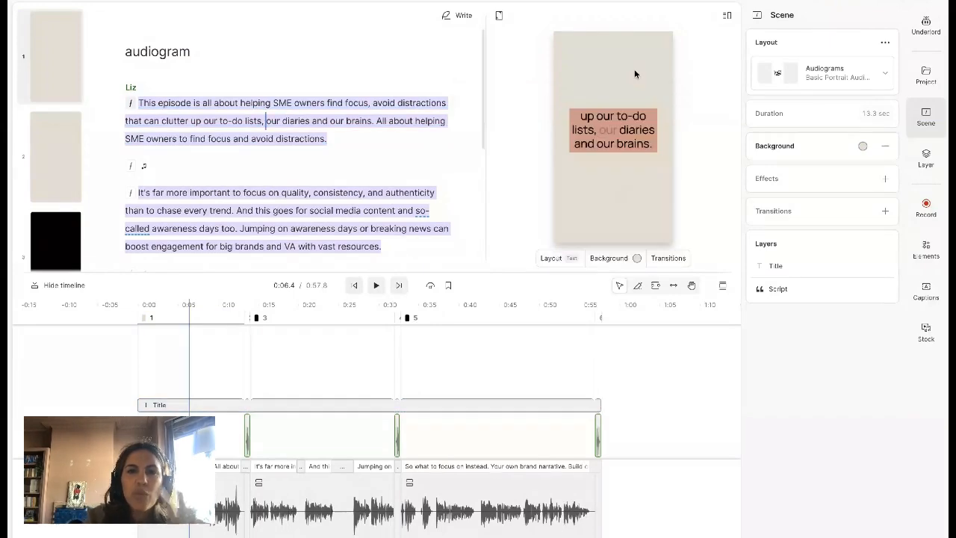
pyautogui.click(61, 45)
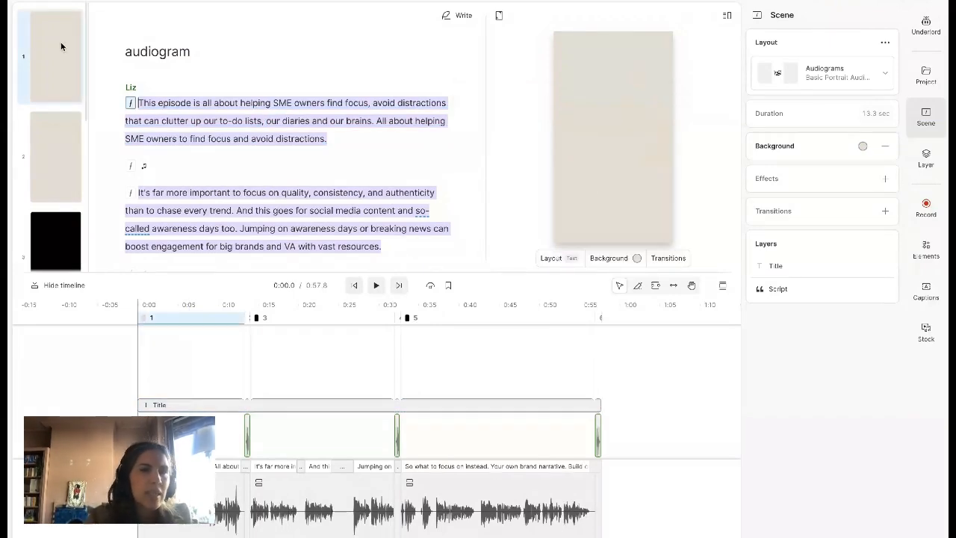
pyautogui.rightClick(62, 46)
pyautogui.click(137, 182)
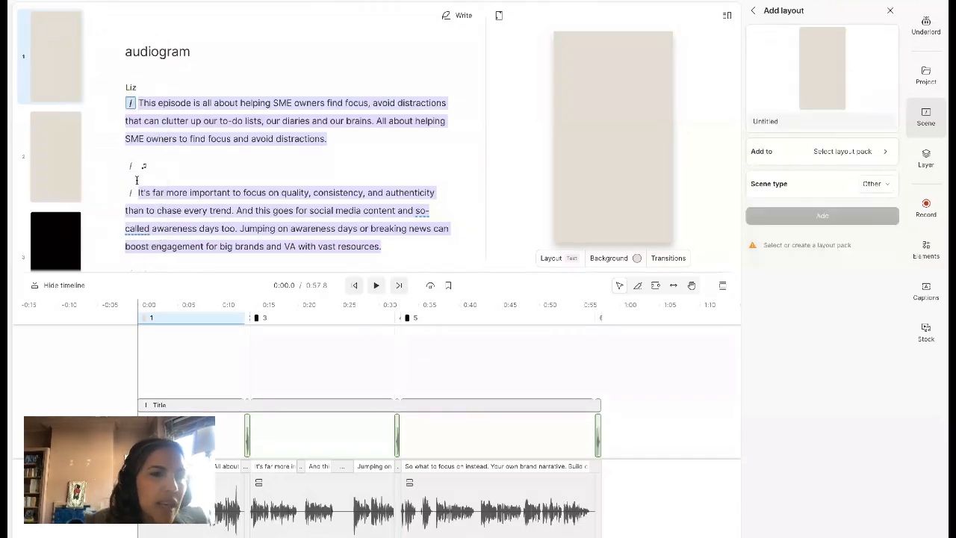
pyautogui.click(782, 120)
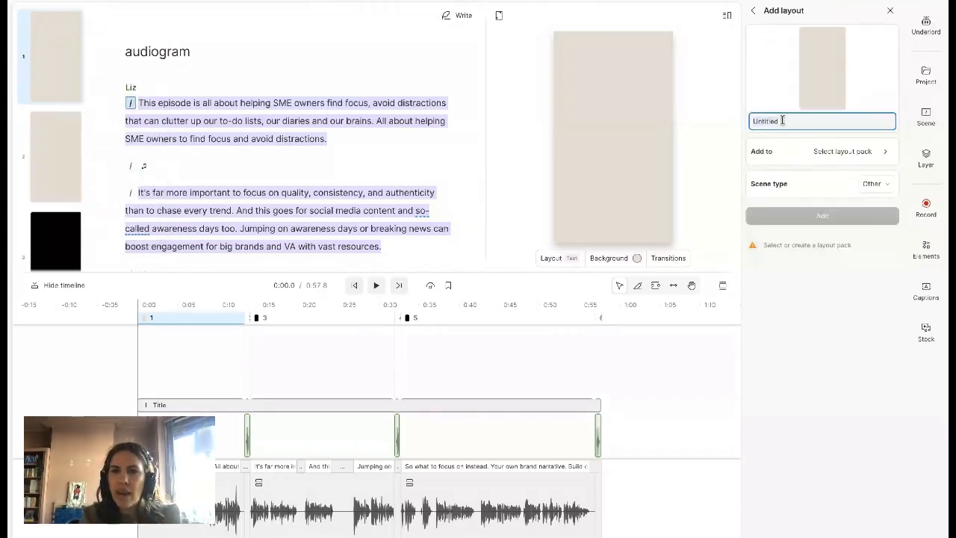
pyautogui.write('audiogram')
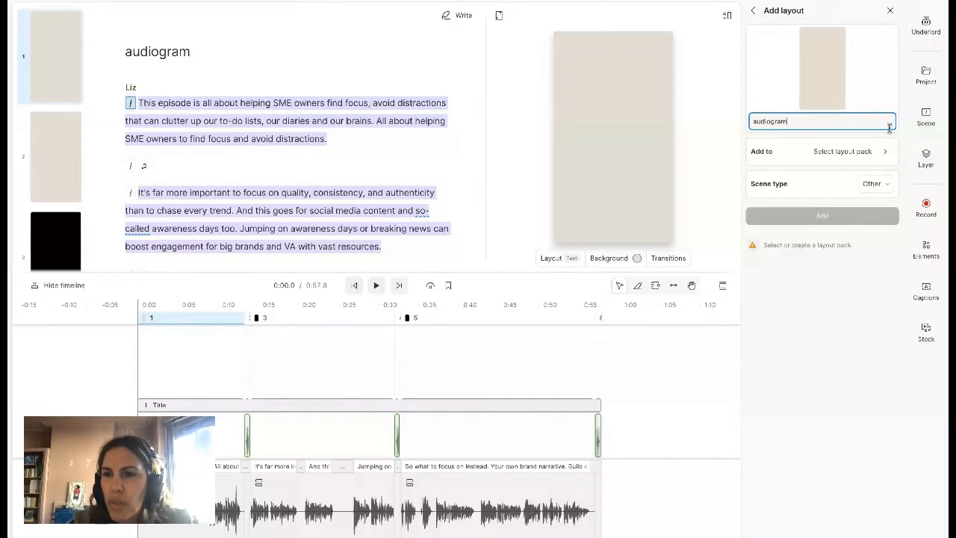
# Step: Create a new layout pack named social clips, shared with the drive, as the destination for the layout
pyautogui.click(857, 152)
pyautogui.click(835, 299)
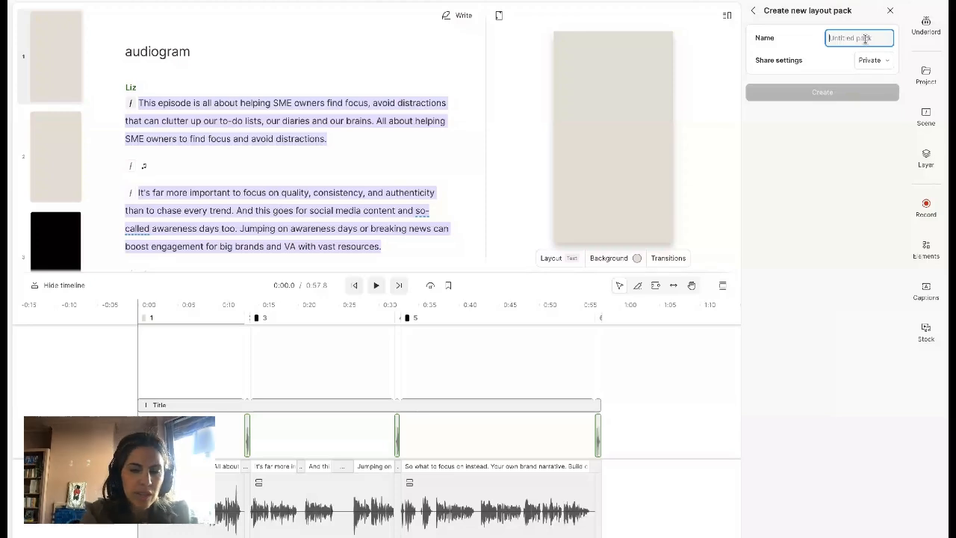
pyautogui.write('social clips')
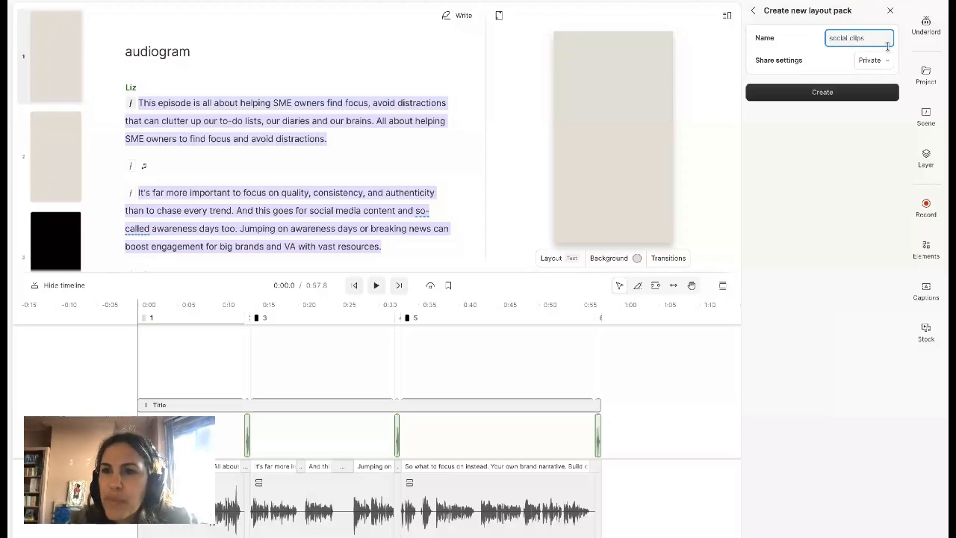
pyautogui.click(885, 59)
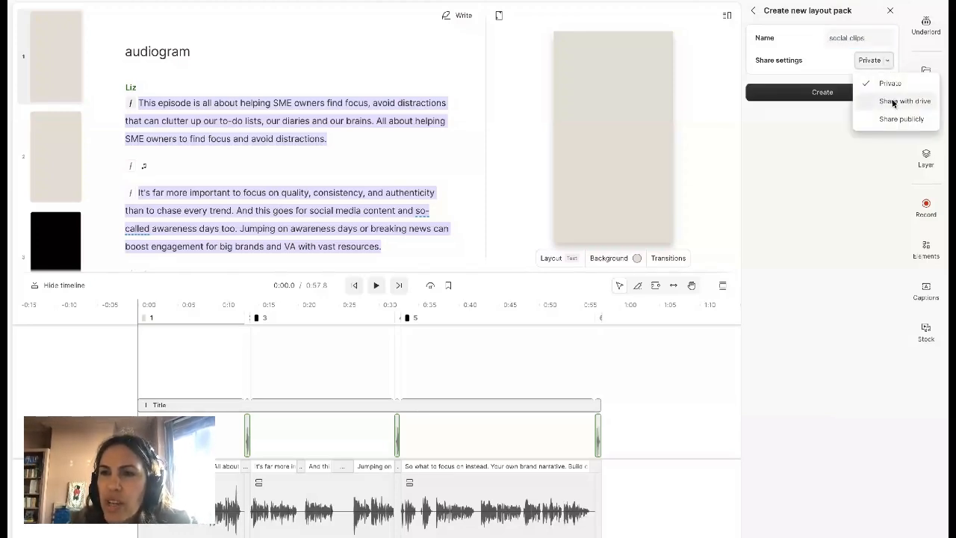
pyautogui.click(893, 102)
pyautogui.click(842, 93)
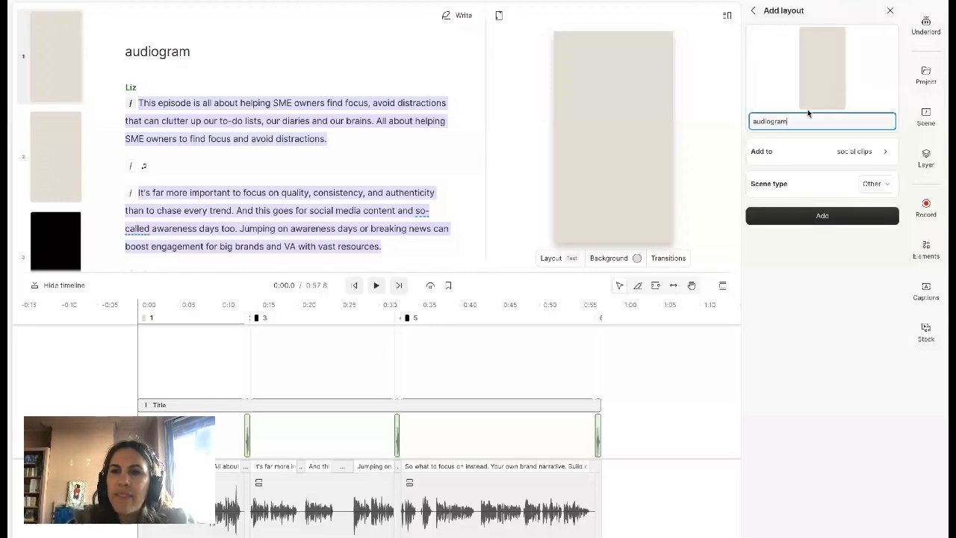
# Step: Rename the new layout as intro, set its scene type to Intro, and add it to the social clips pack
pyautogui.moveTo(802, 120); pyautogui.dragTo(746, 122)
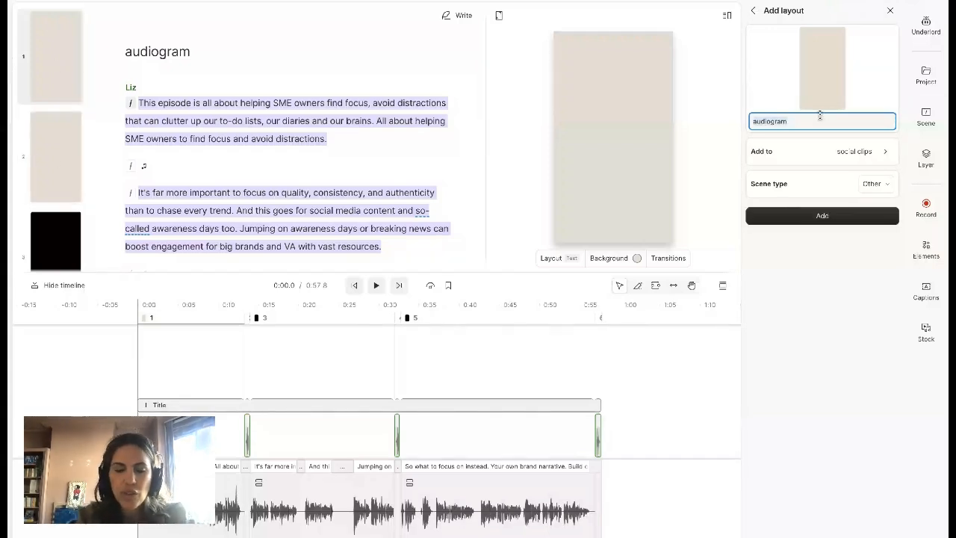
pyautogui.write('intro')
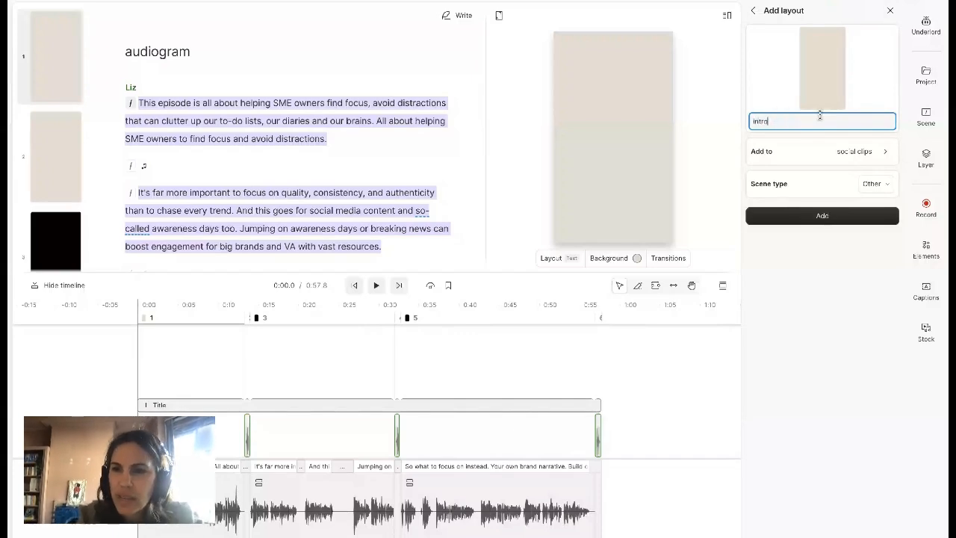
pyautogui.click(874, 184)
pyautogui.click(894, 296)
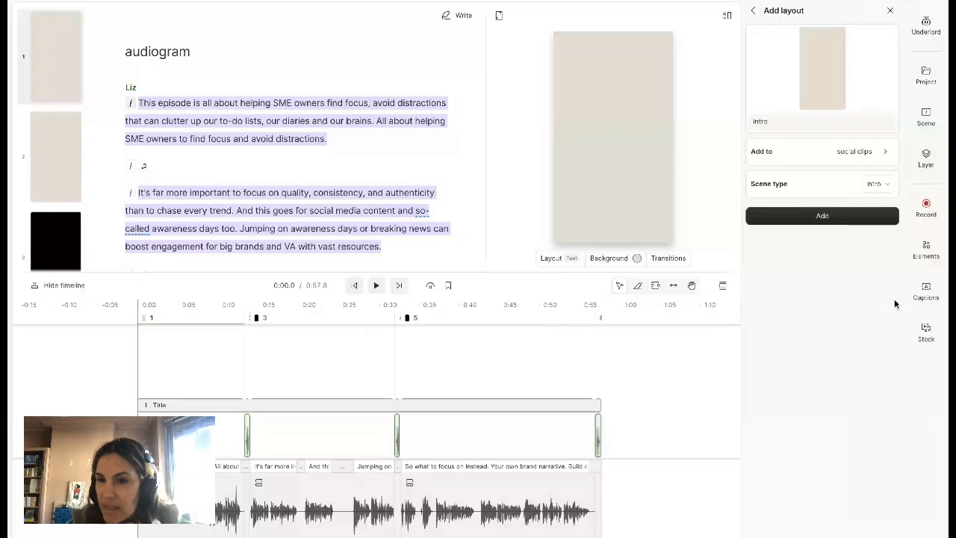
pyautogui.click(866, 212)
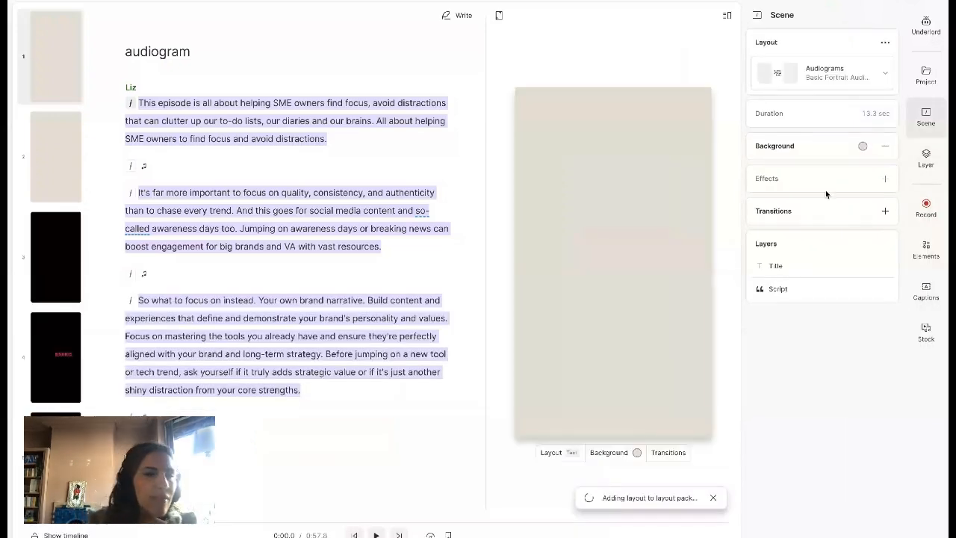
# Step: Show the timeline again and compare the text and background of scenes 1, 2 and 3
pyautogui.click(72, 172)
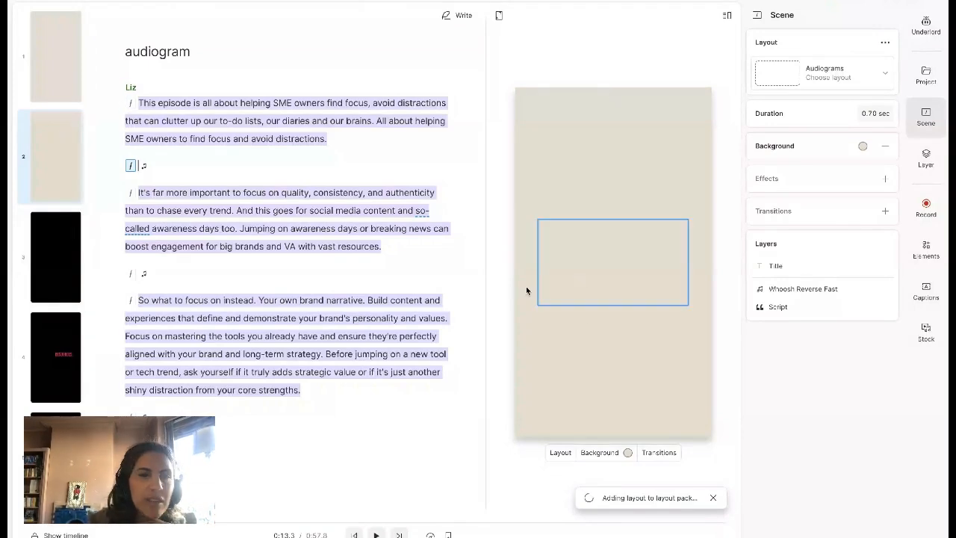
pyautogui.click(69, 42)
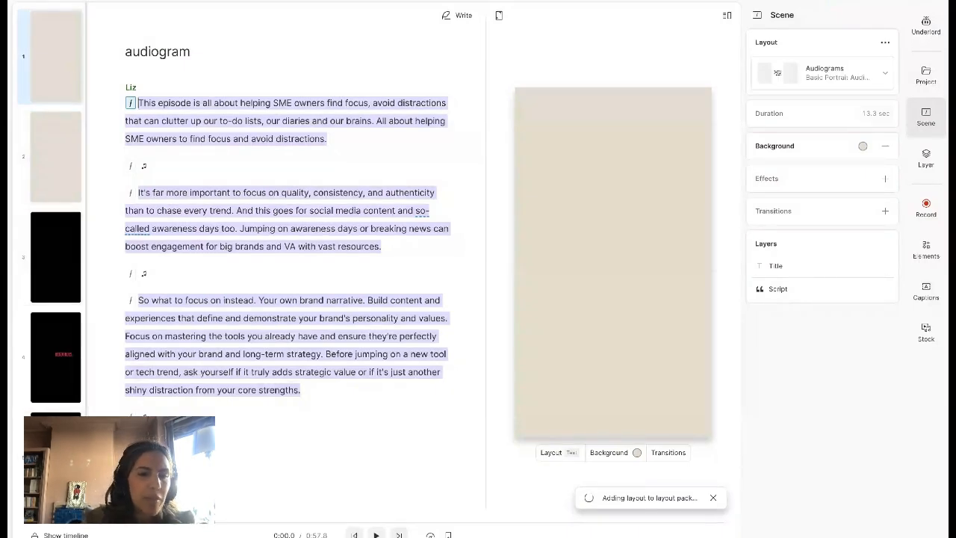
pyautogui.click(163, 525)
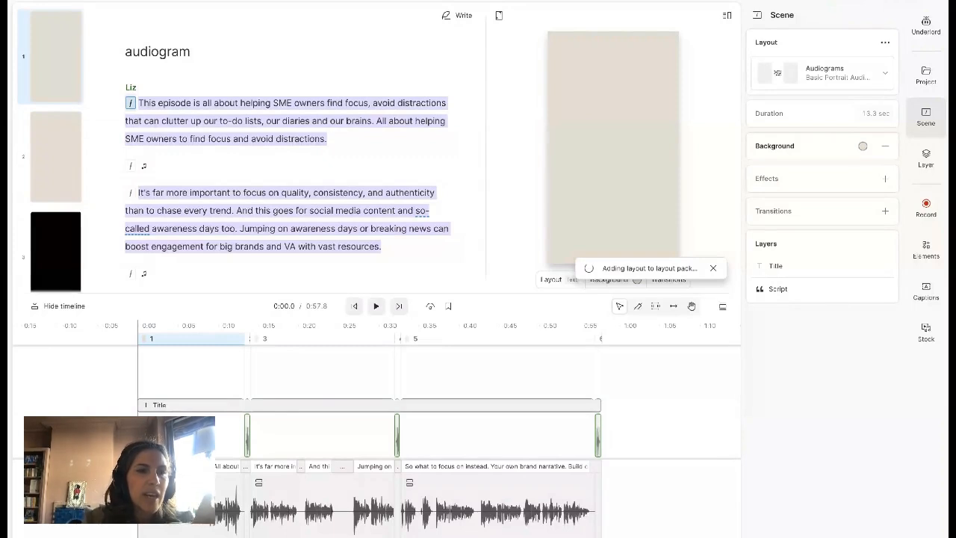
pyautogui.click(64, 157)
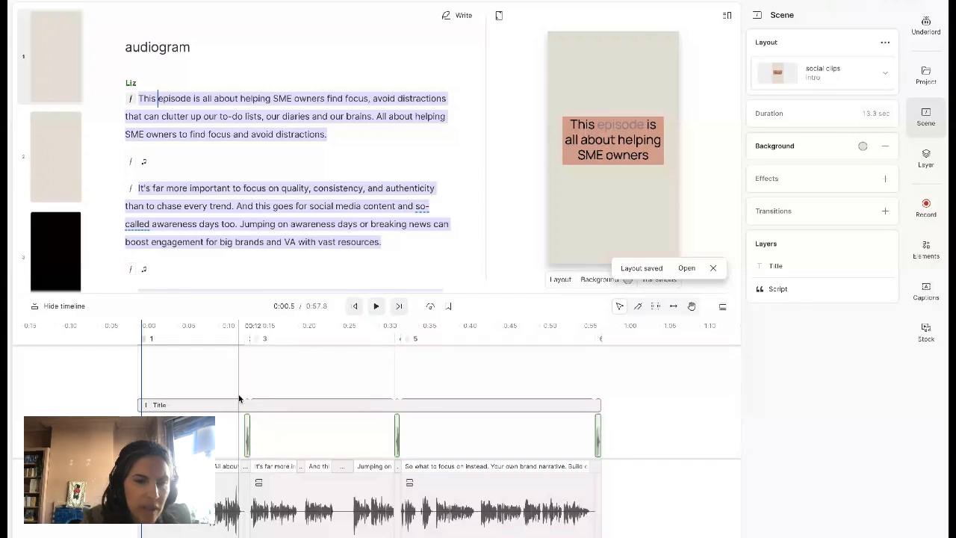
pyautogui.click(240, 398)
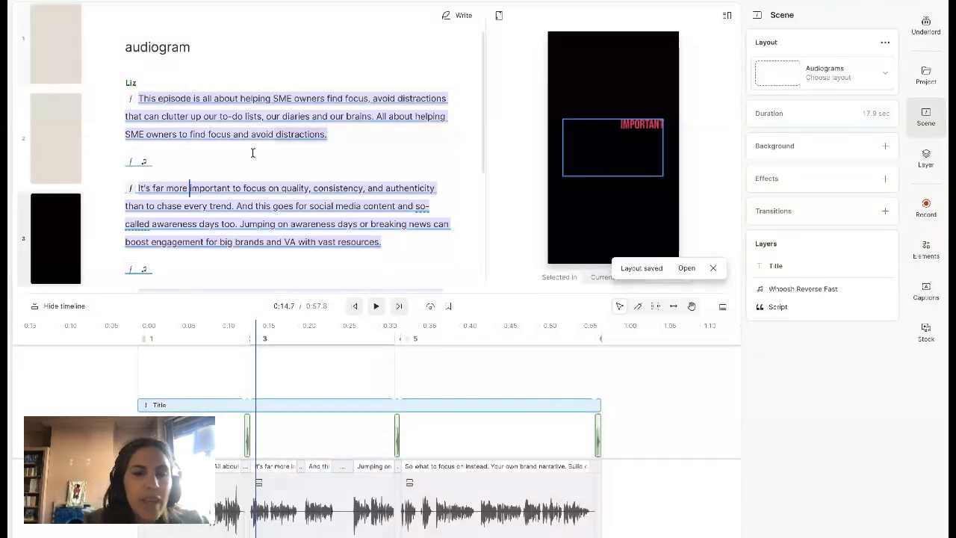
pyautogui.click(178, 389)
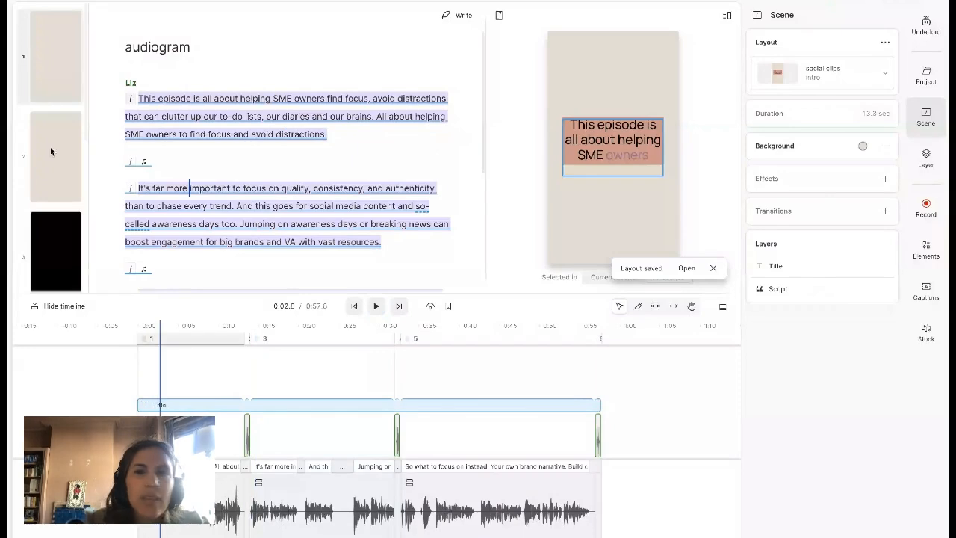
# Step: Review the video export destinations, switching to YouTube and back to Local export, and close the export settings
pyautogui.click(920, 2)
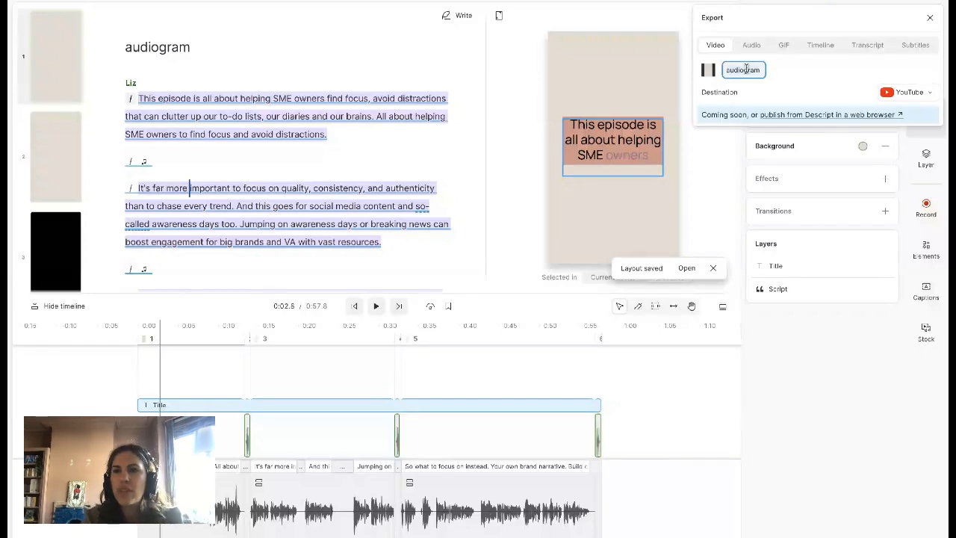
pyautogui.click(907, 92)
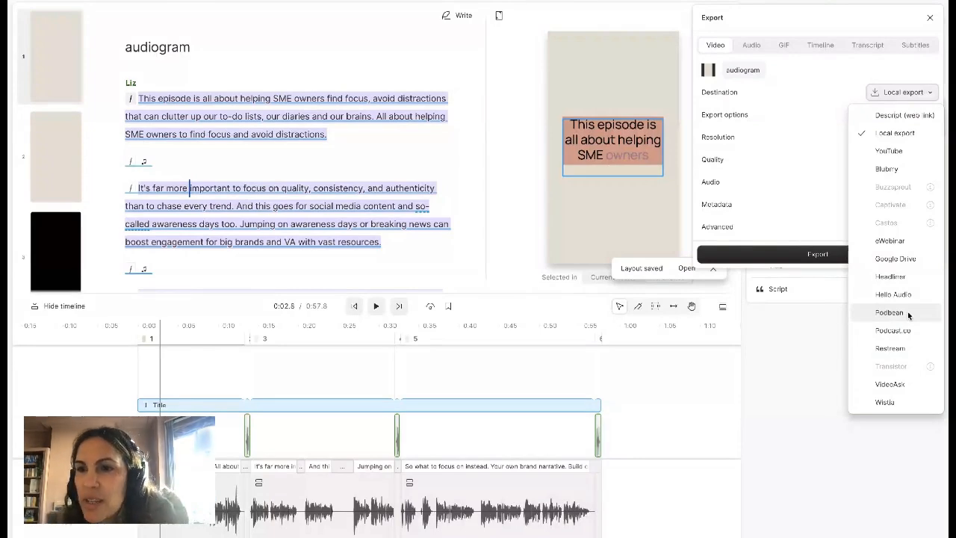
pyautogui.click(905, 151)
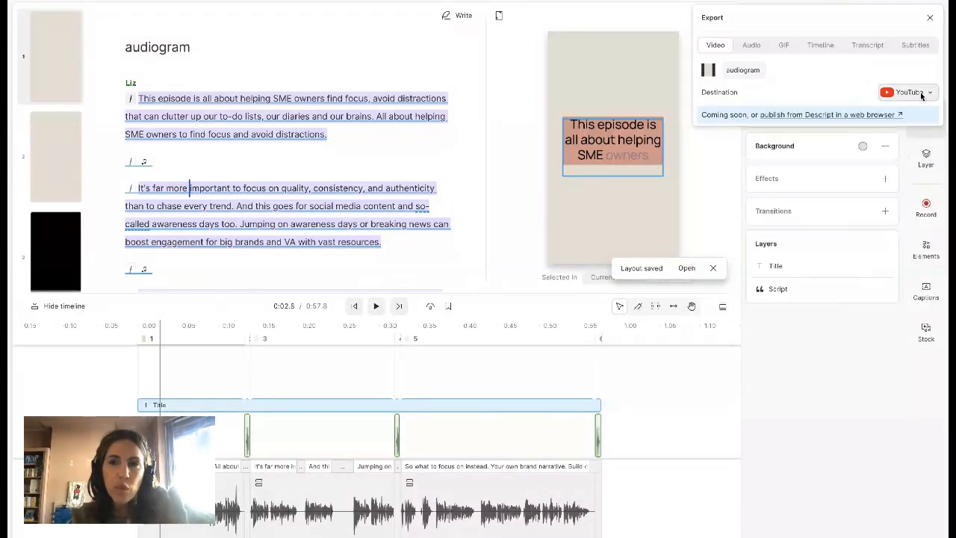
pyautogui.click(921, 96)
pyautogui.click(903, 129)
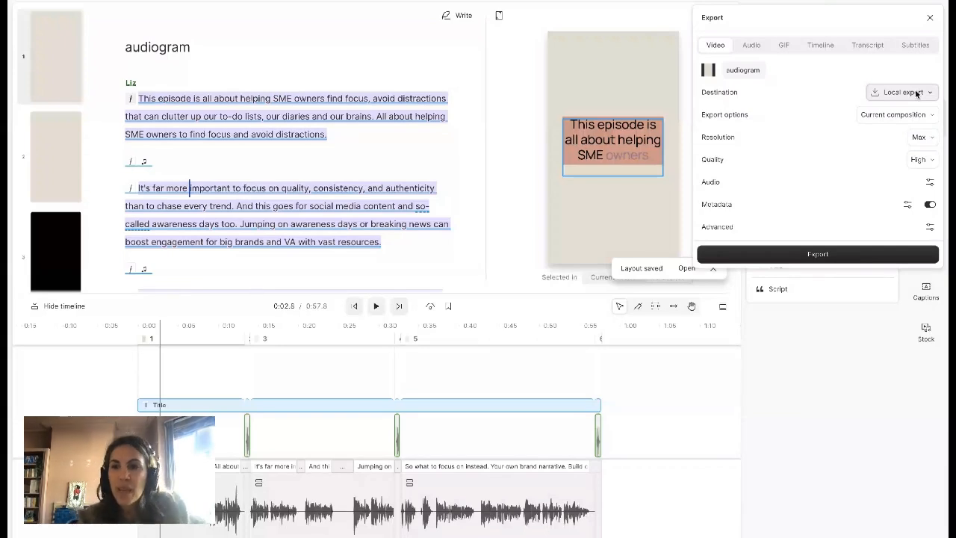
pyautogui.click(632, 94)
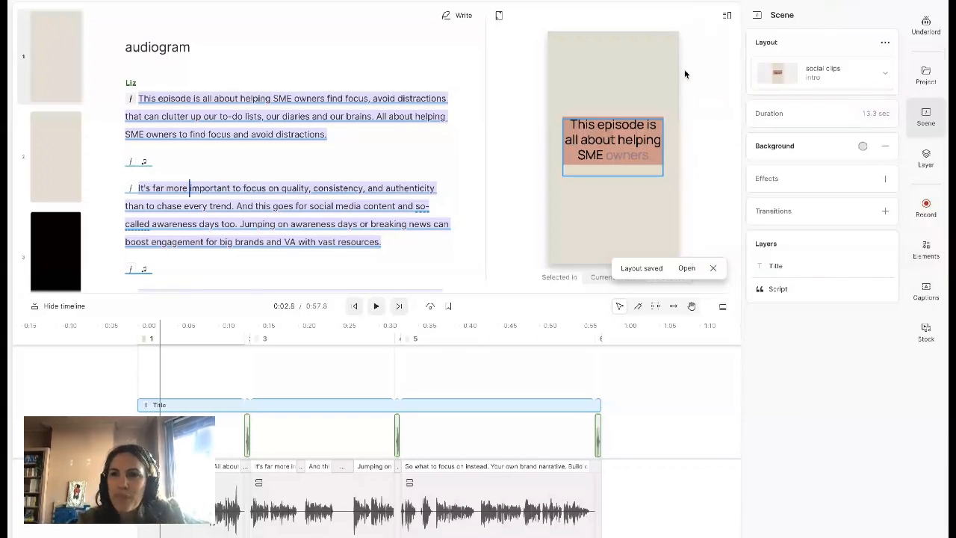